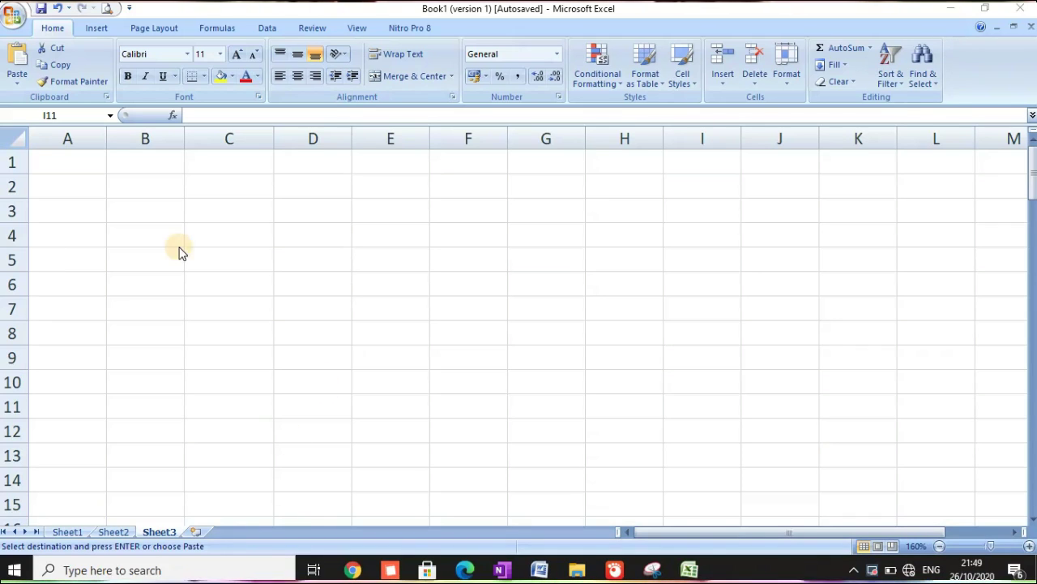
Enter the column headers No, x, z and f(z) in cells A1 to D1.
left_click(74, 162)
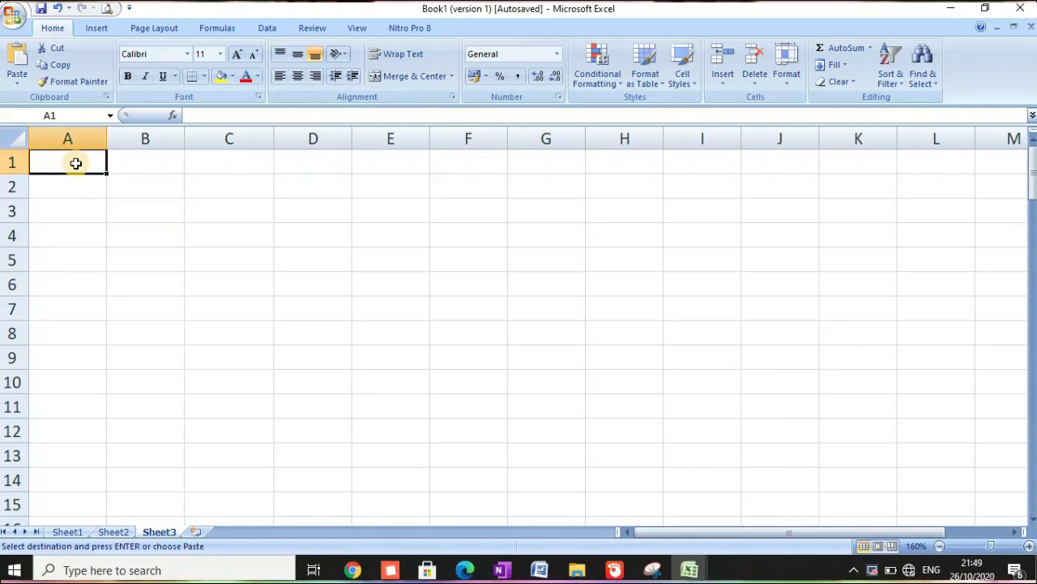
type("No")
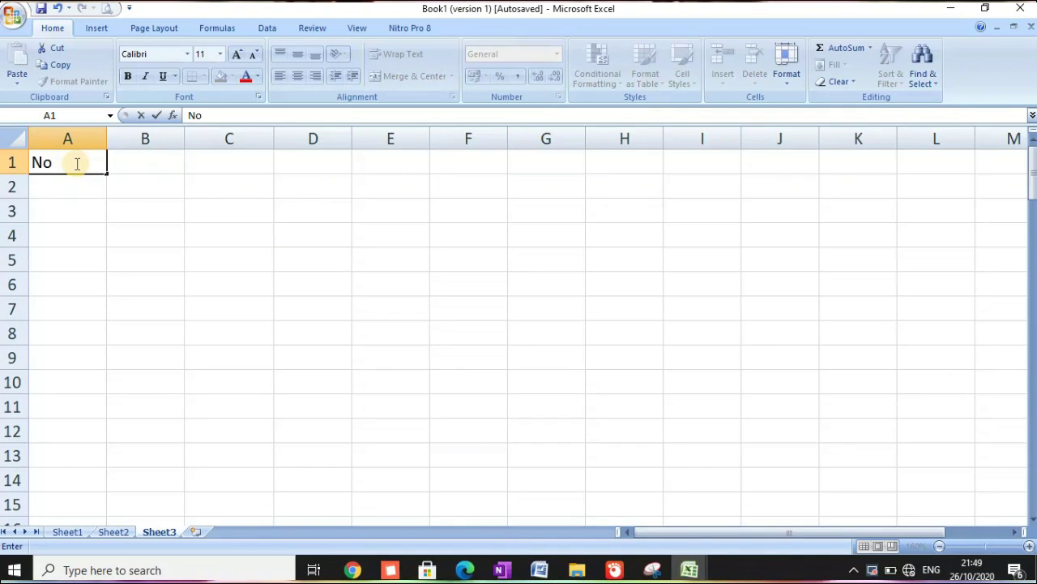
left_click(158, 162)
type("x")
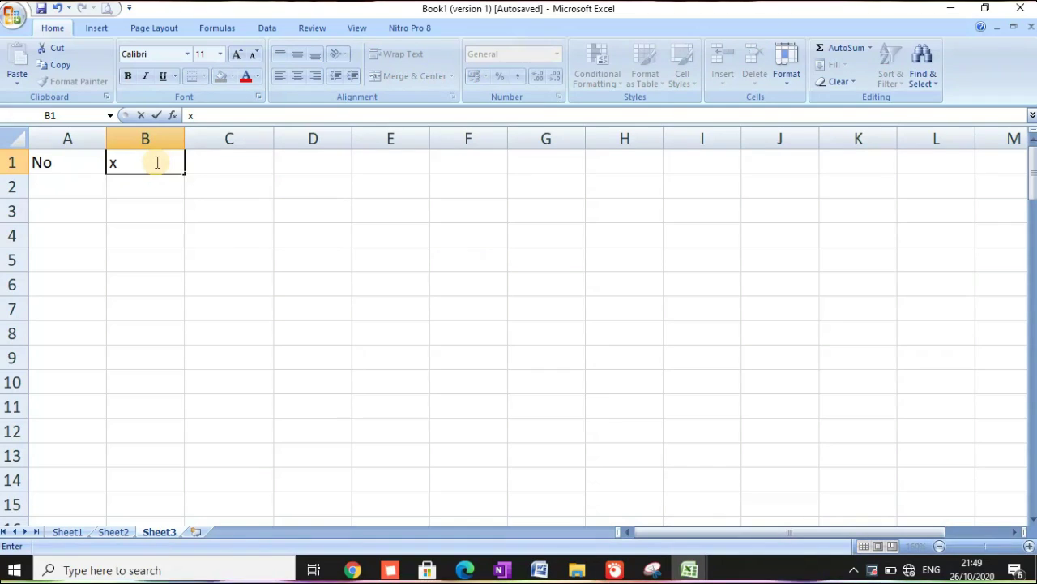
left_click(215, 167)
type("z")
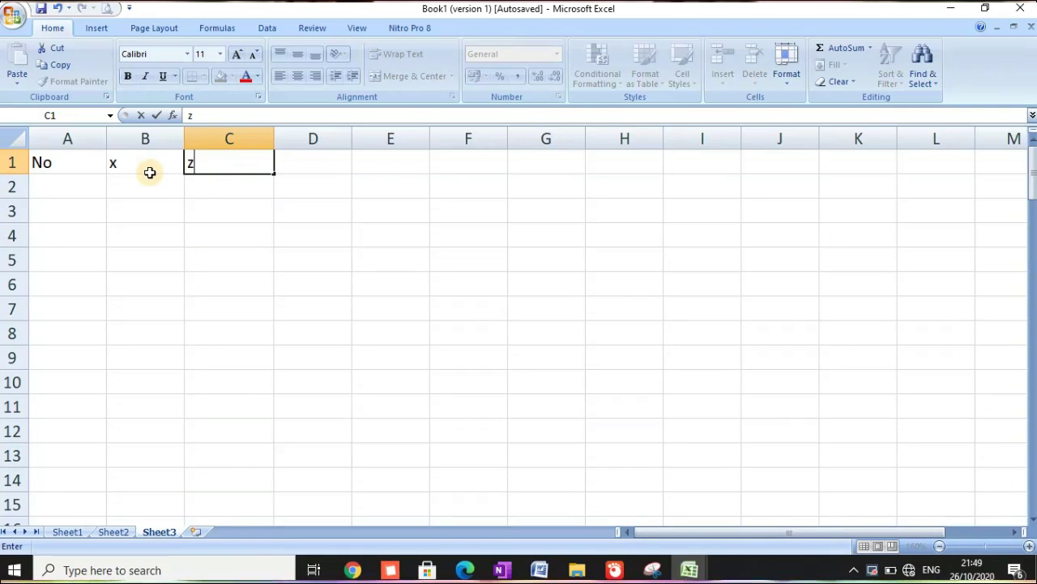
left_click(332, 158)
type("f")
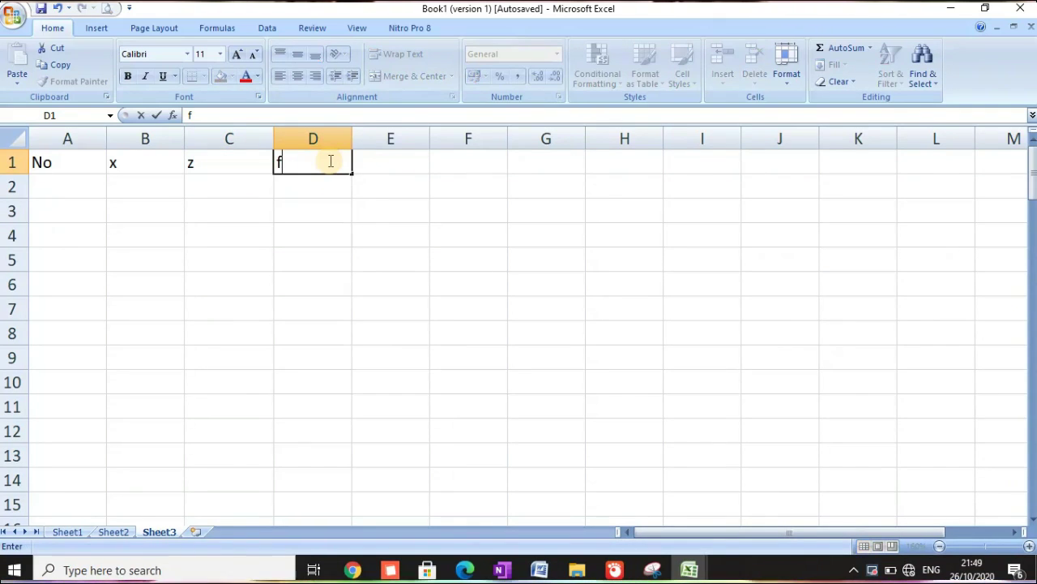
type("(")
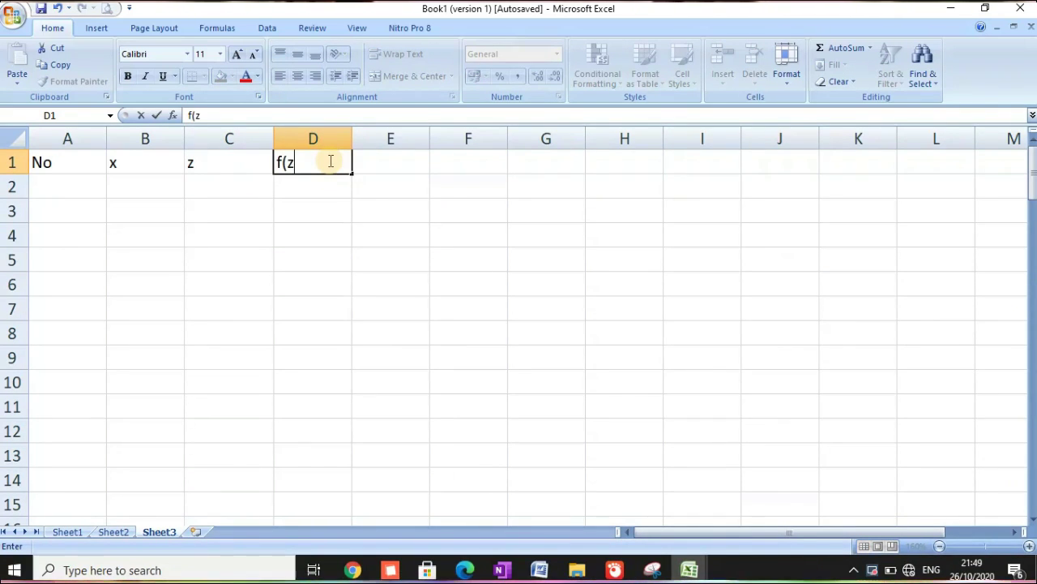
type("z)")
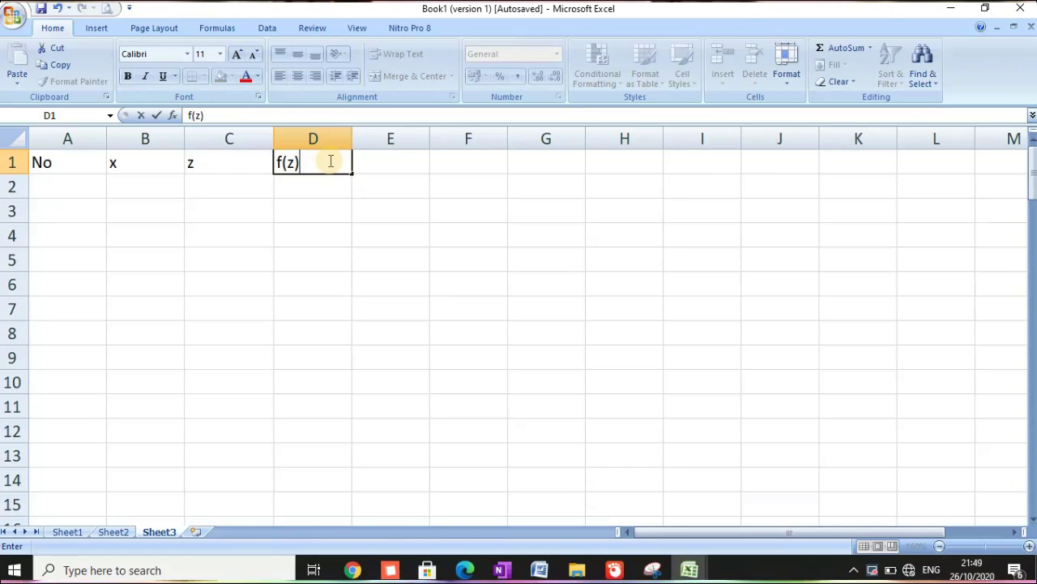
Add the column headers s(z) in E1 and |f(z)-s(z)| in F1.
left_click(401, 156)
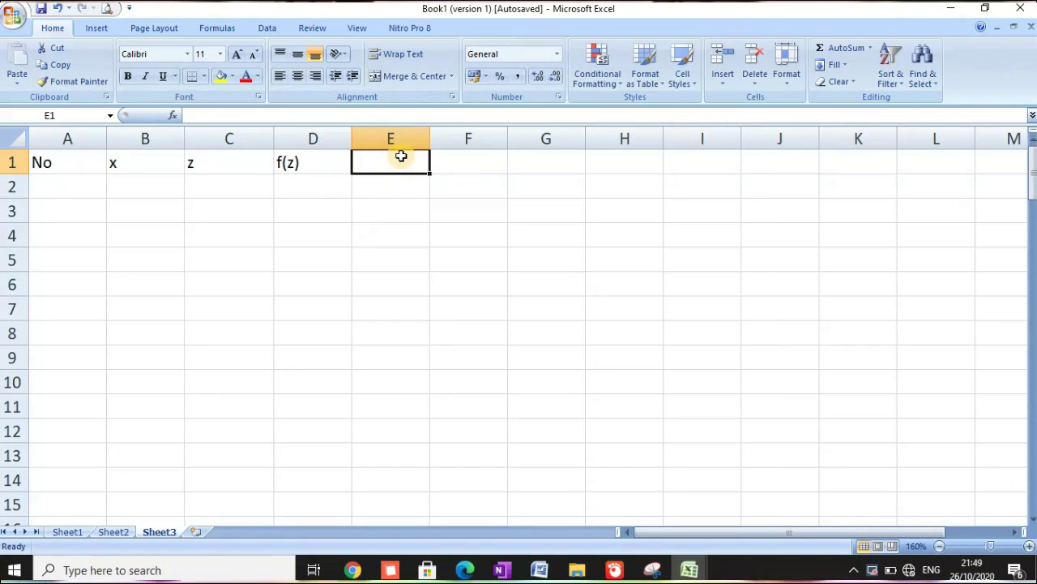
type("s(")
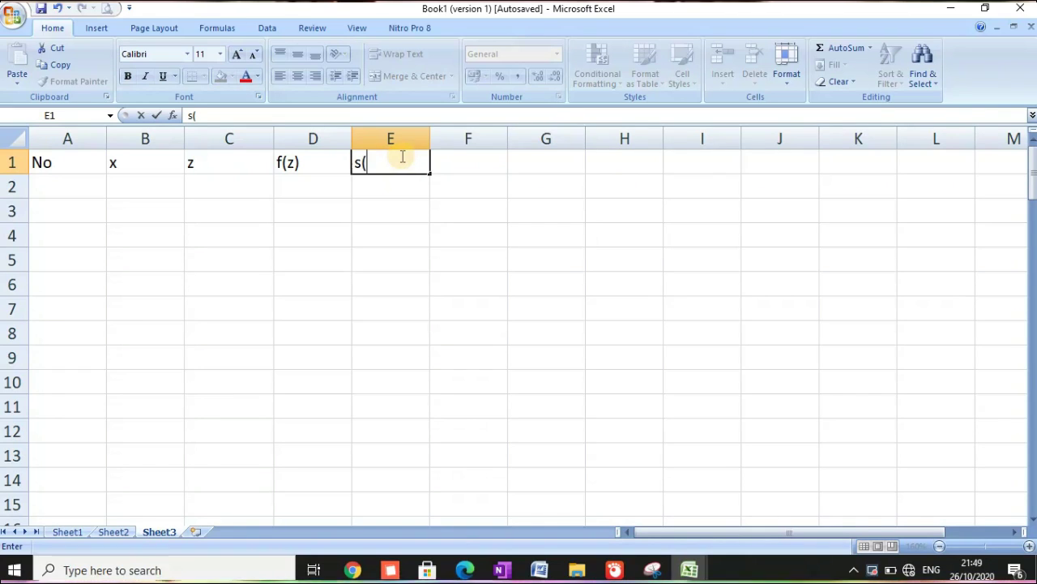
type("z)")
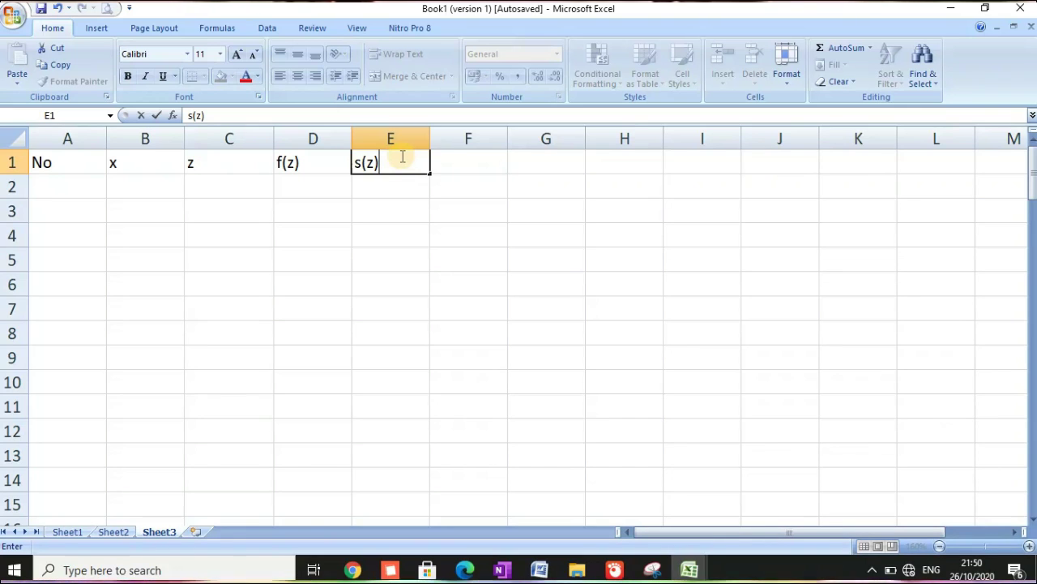
left_click(476, 163)
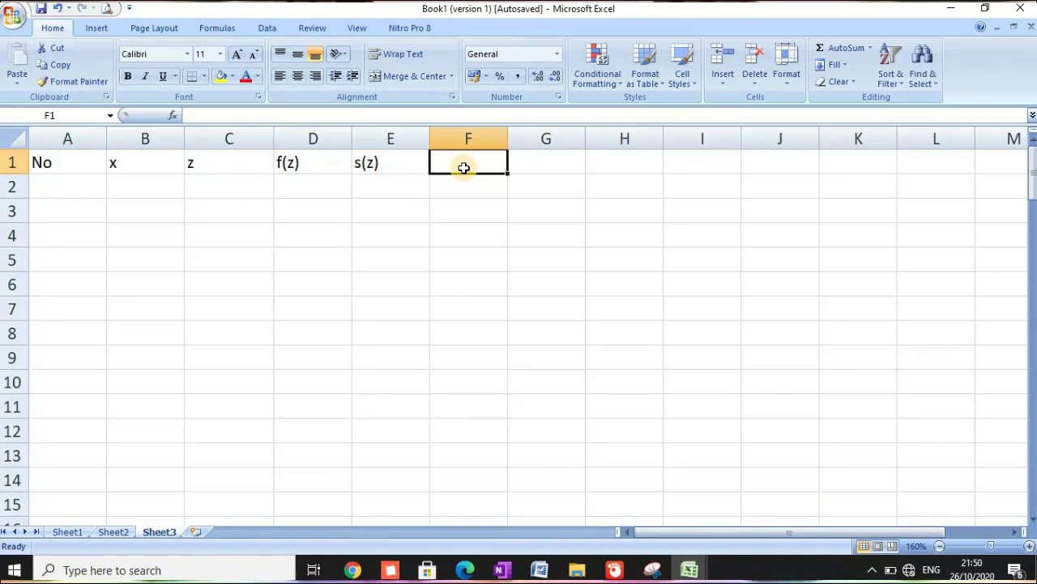
type("|")
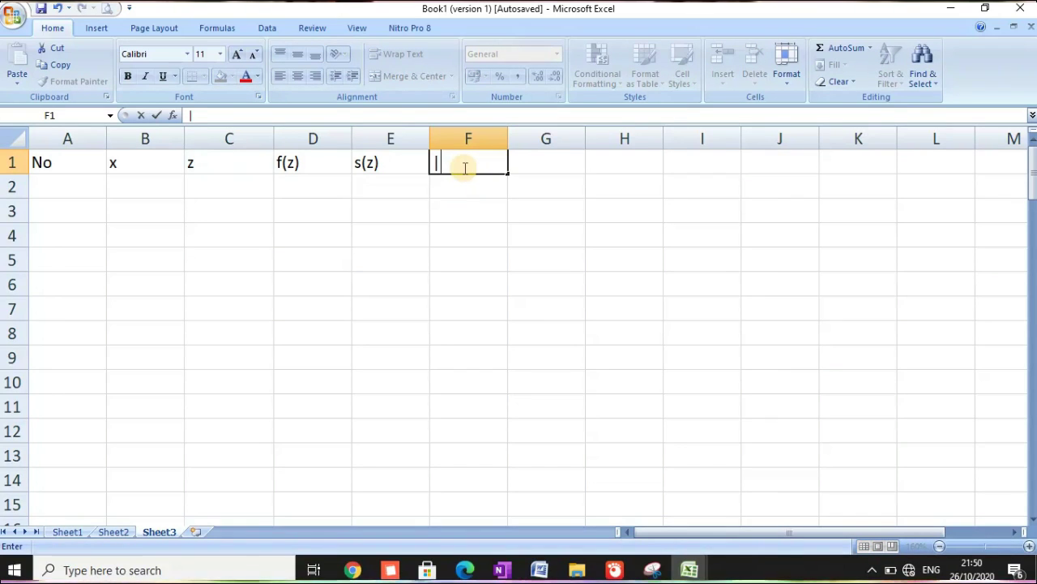
type("f(z)-s(")
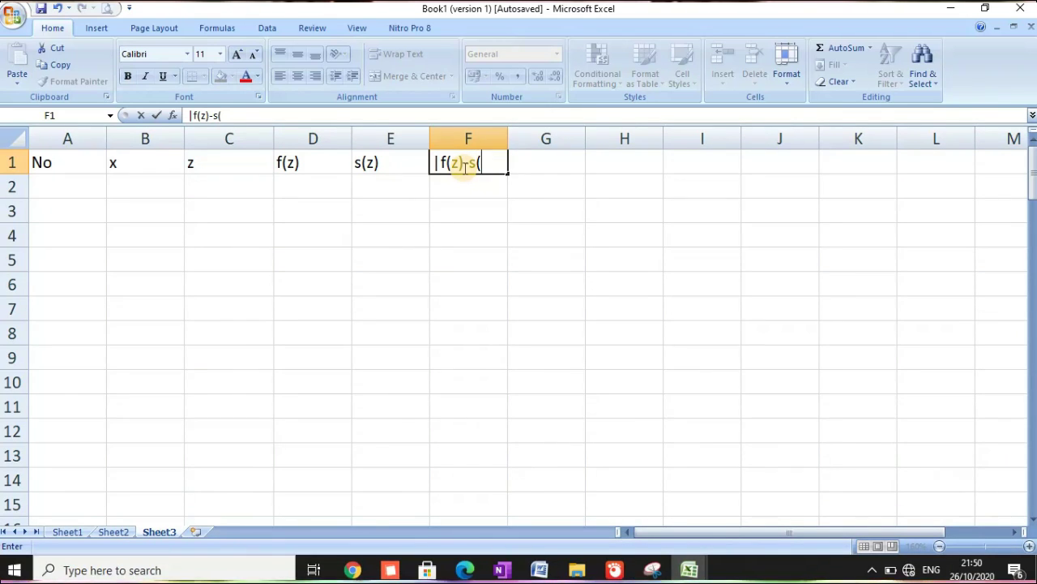
type("z)")
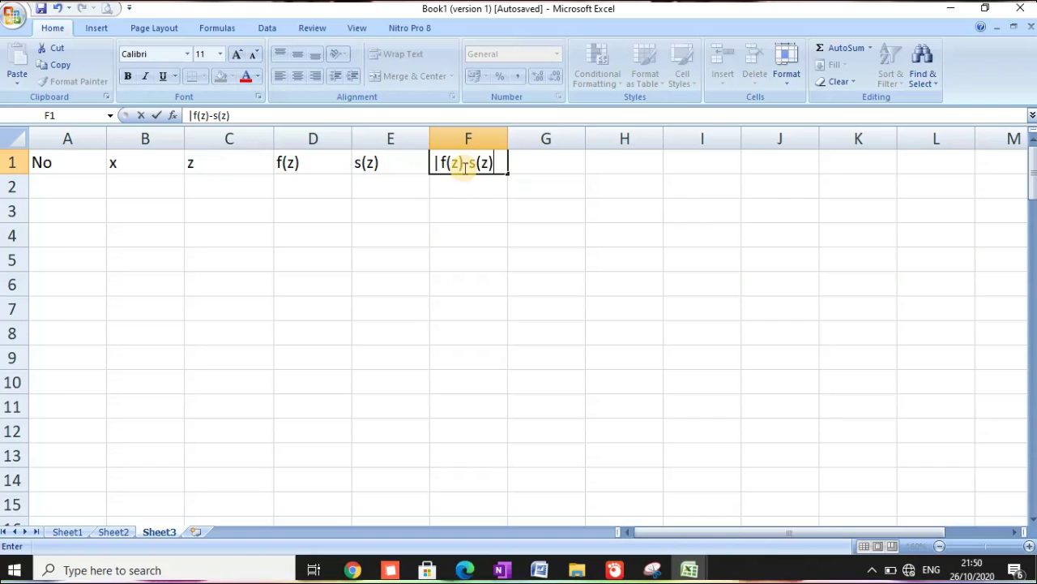
type("|")
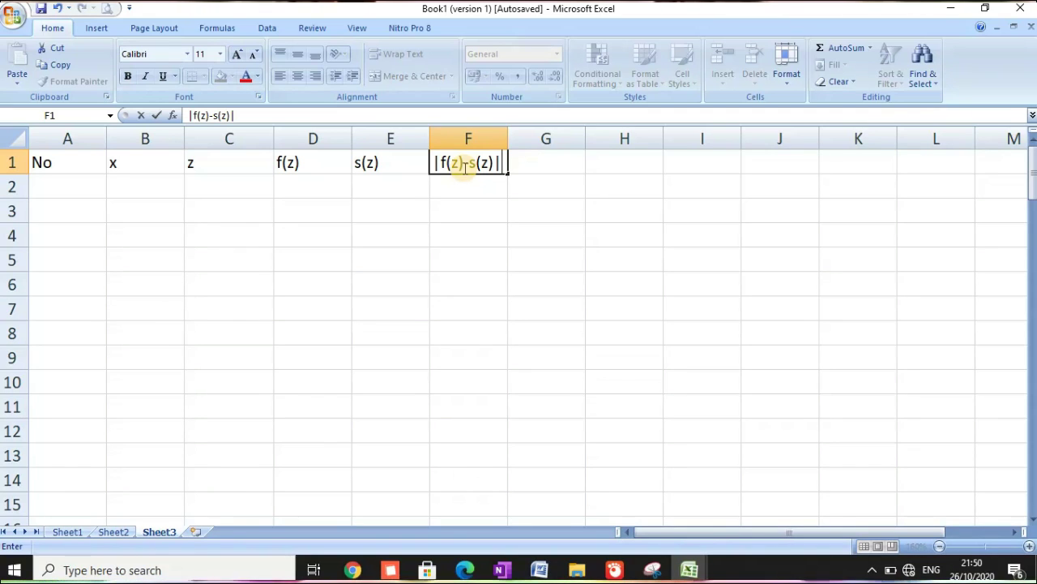
Paste the copied data from B2 downward and sort only that selection by x values, smallest to largest.
left_click(153, 189)
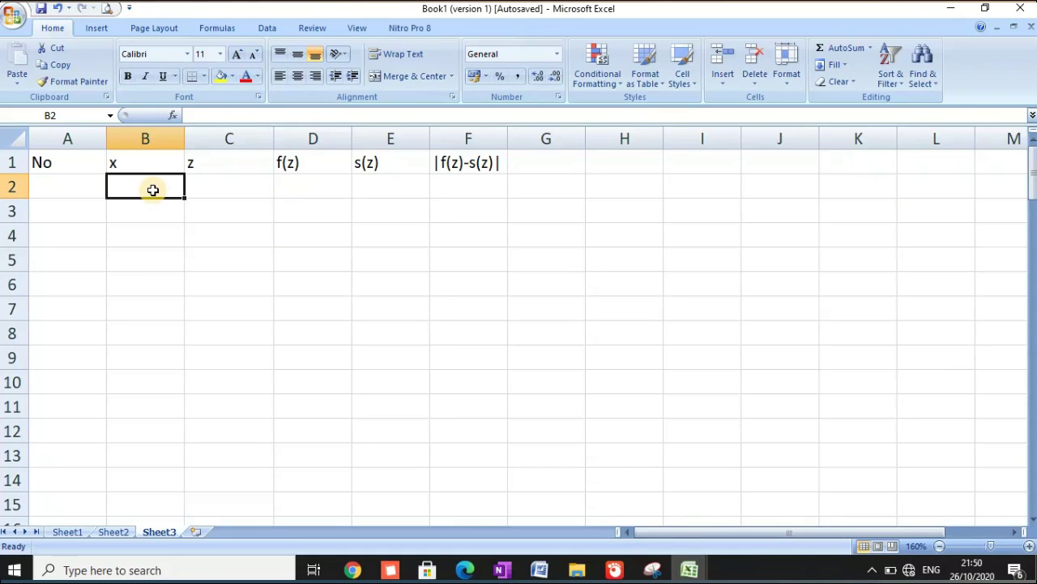
key("ctrl+v")
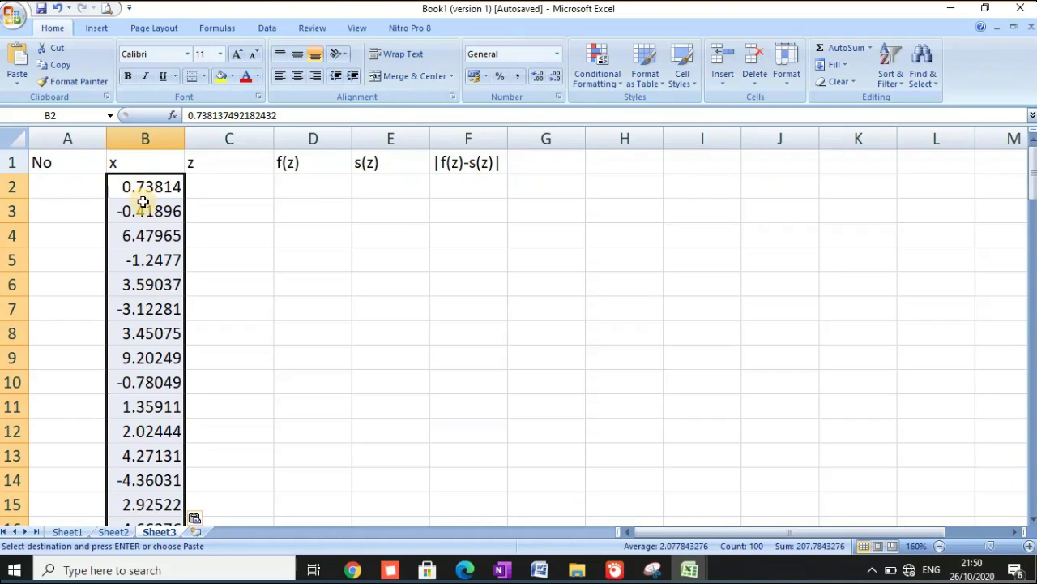
left_click(892, 83)
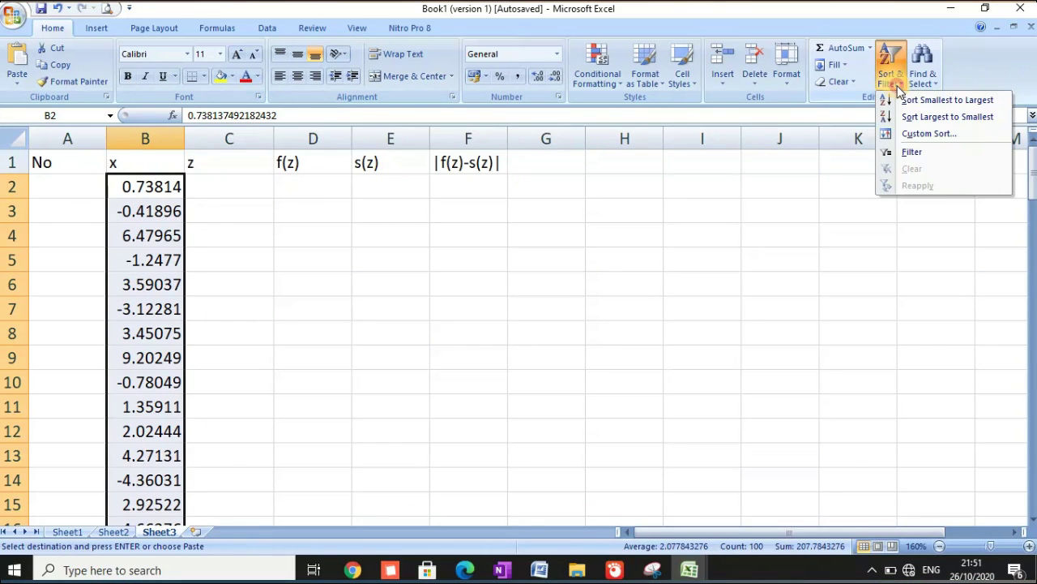
left_click(900, 134)
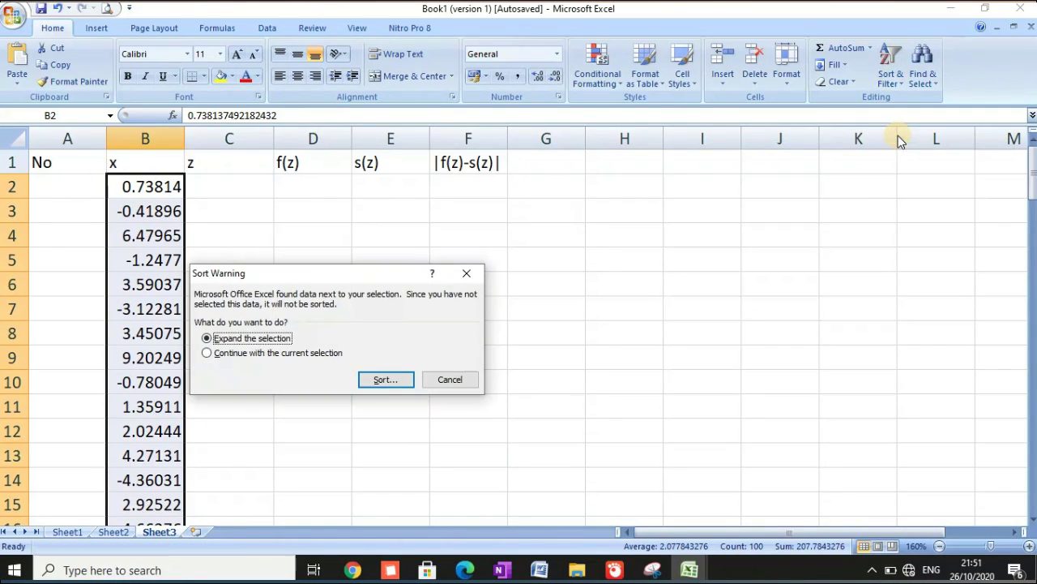
left_click(279, 357)
left_click(389, 381)
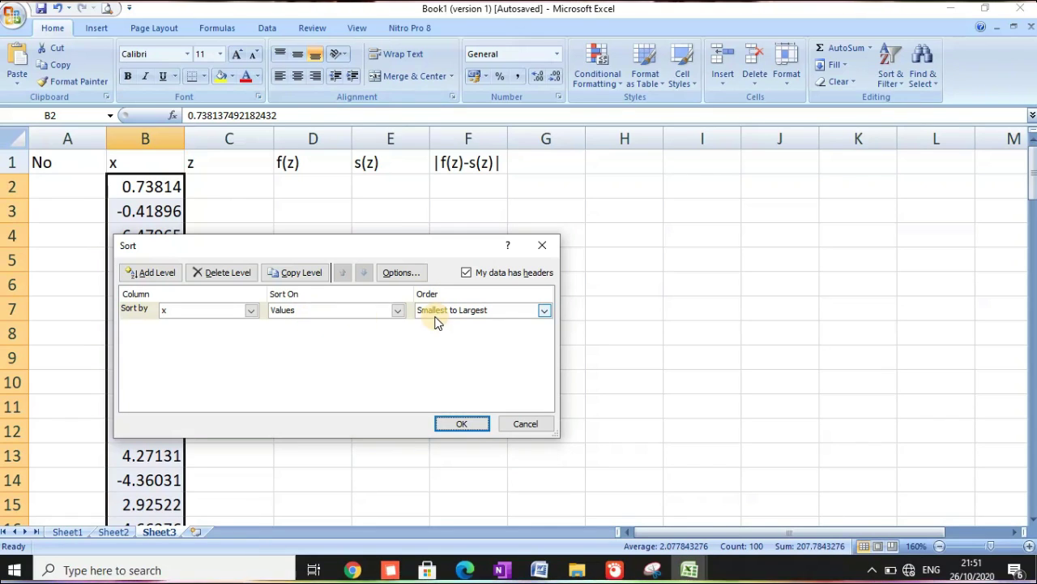
left_click(471, 422)
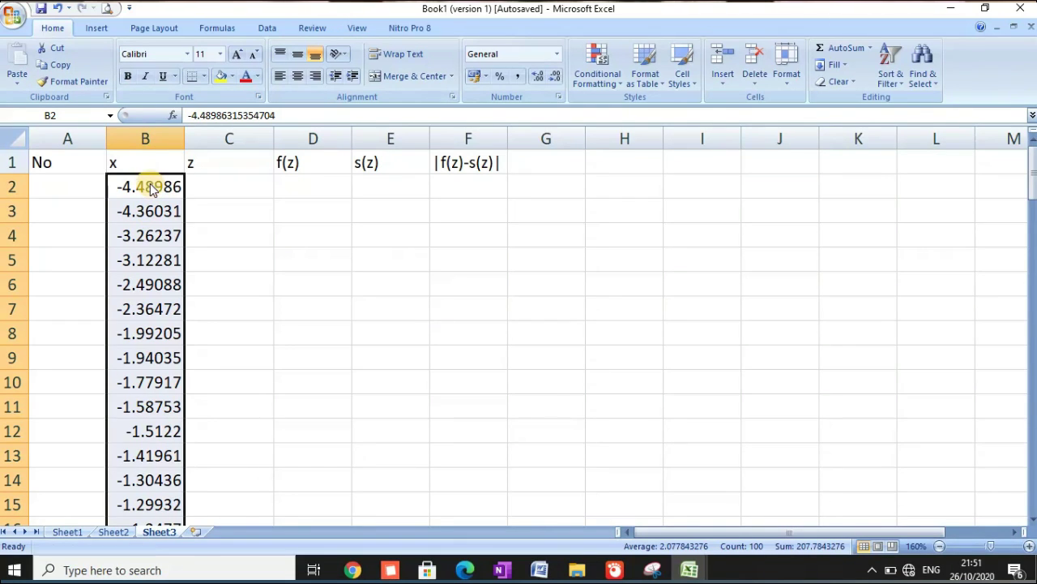
Number the data rows in the No column from 1 to 100, starting at A2 and filling down to A101.
left_click(52, 194)
type("1")
key("Return")
type("2")
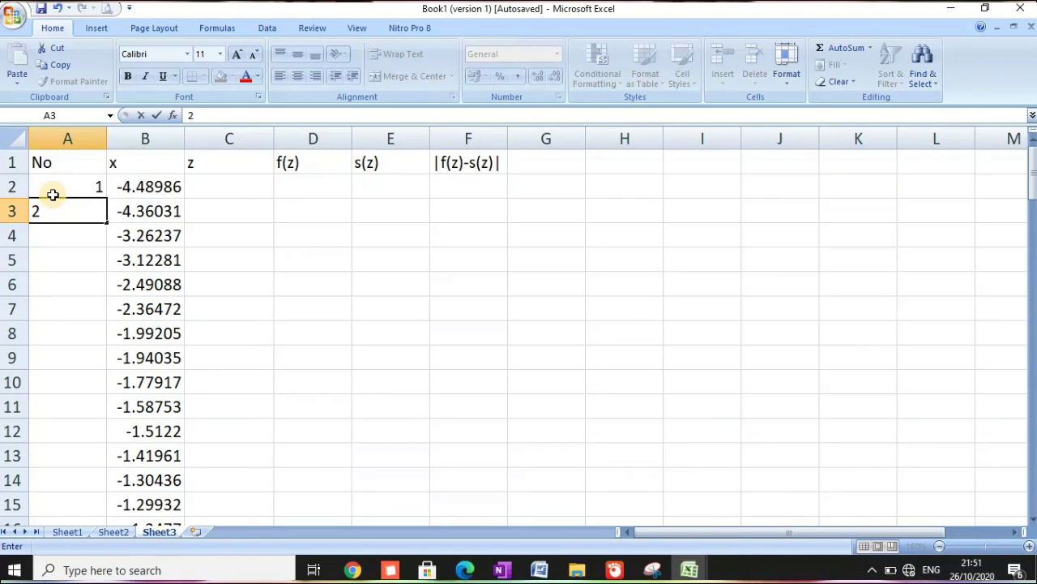
key("Return")
left_click(53, 188)
left_click_drag(60, 206, 98, 482)
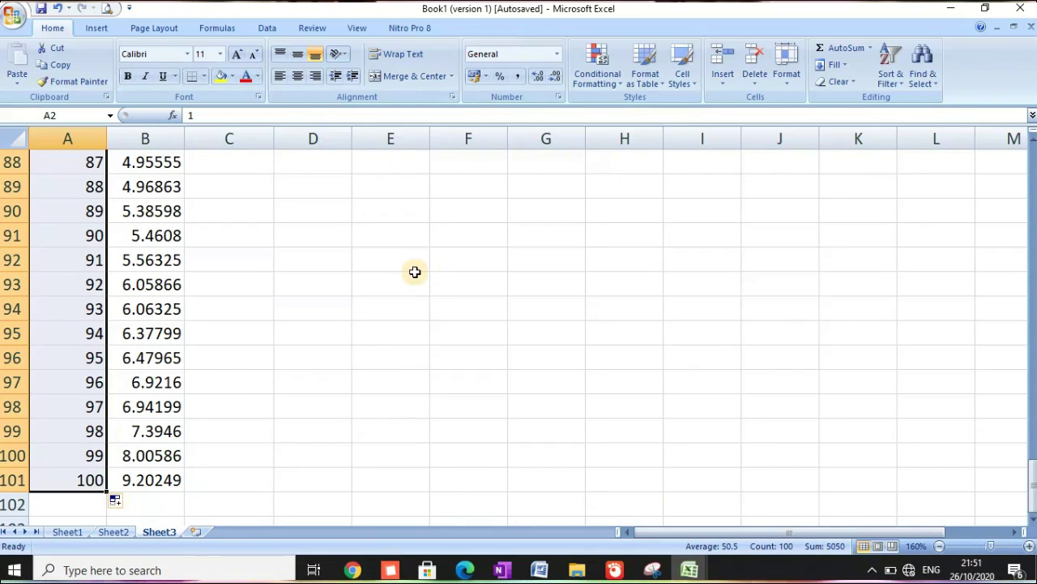
scroll(381, 288, "up", 20)
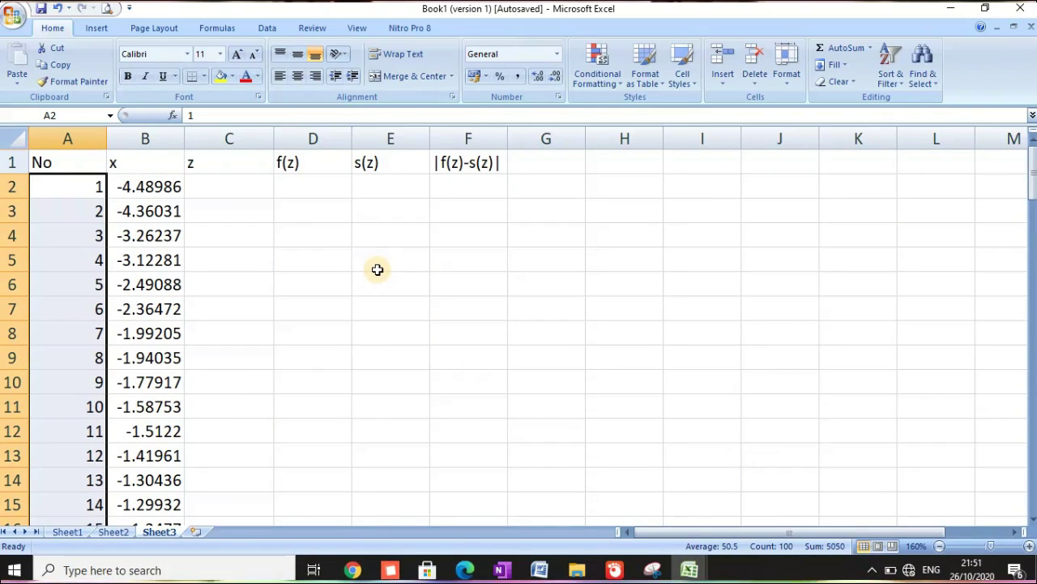
left_click_drag(149, 188, 138, 202)
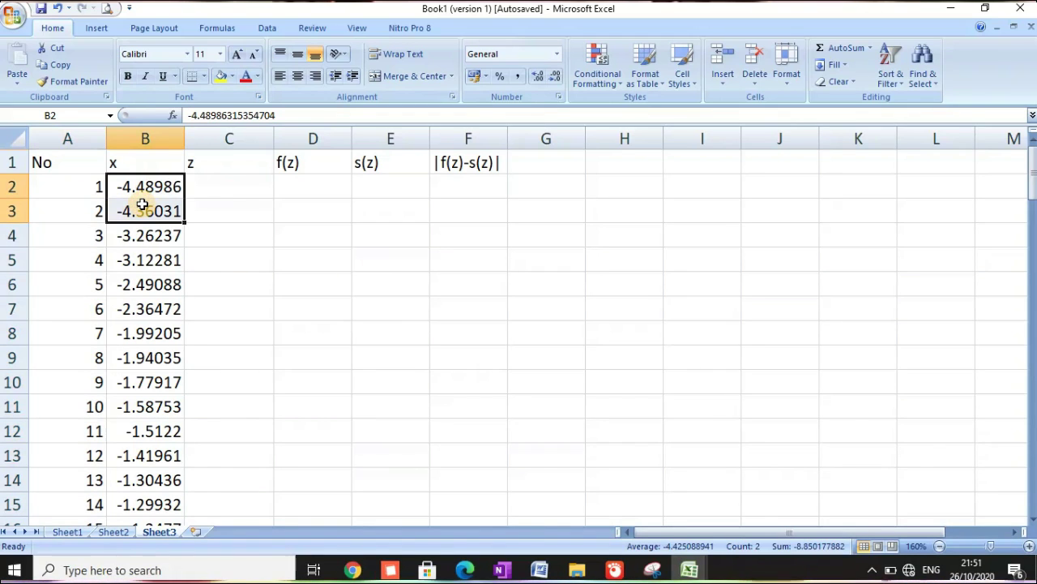
left_click(151, 188)
left_click(71, 187)
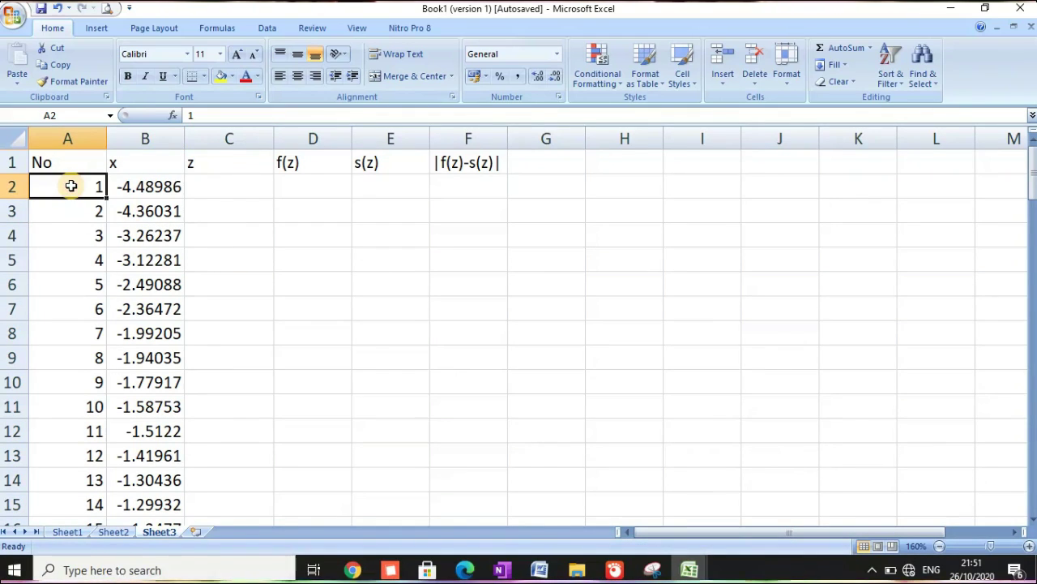
left_click(205, 185)
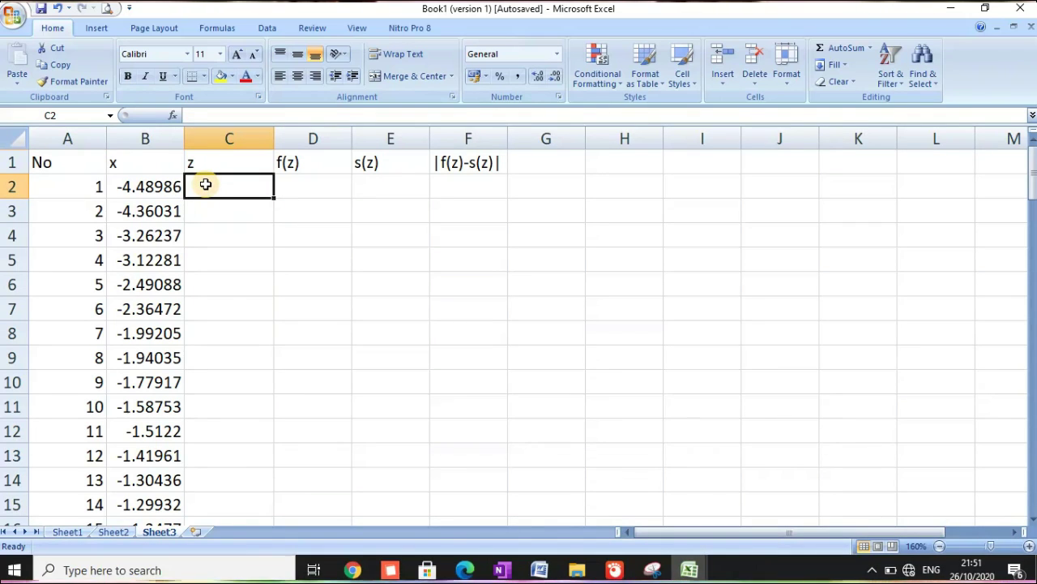
left_click(154, 185)
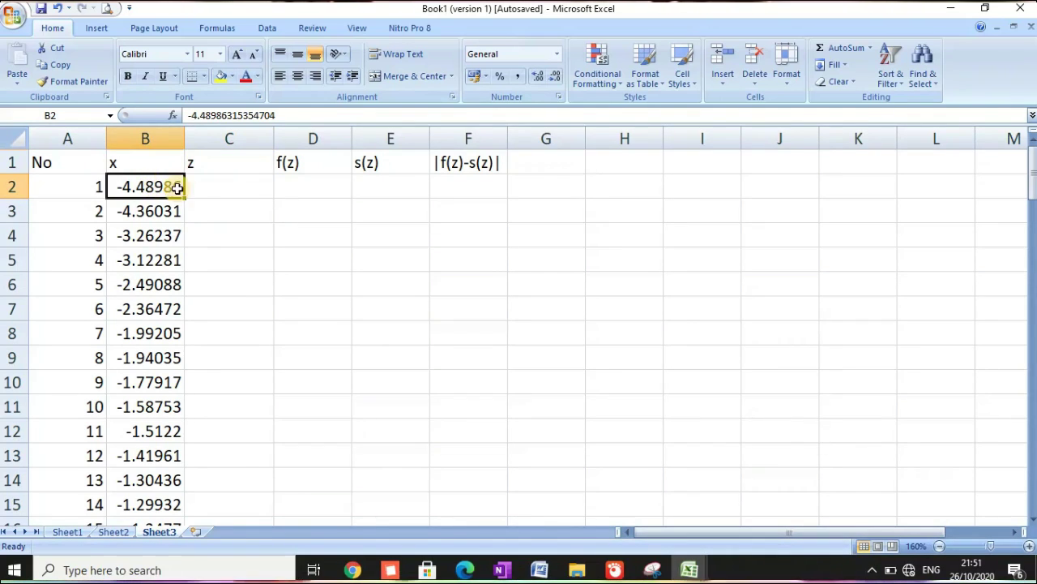
left_click(214, 186)
Change the header in C1 to z=(x-xbar)/s.
left_click(212, 163)
double_click(212, 163)
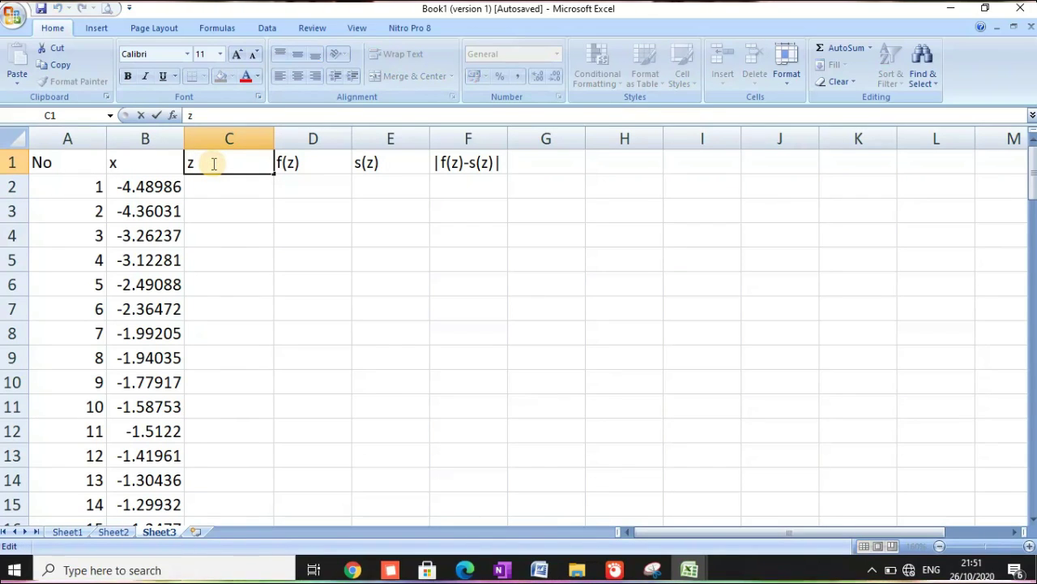
type("=")
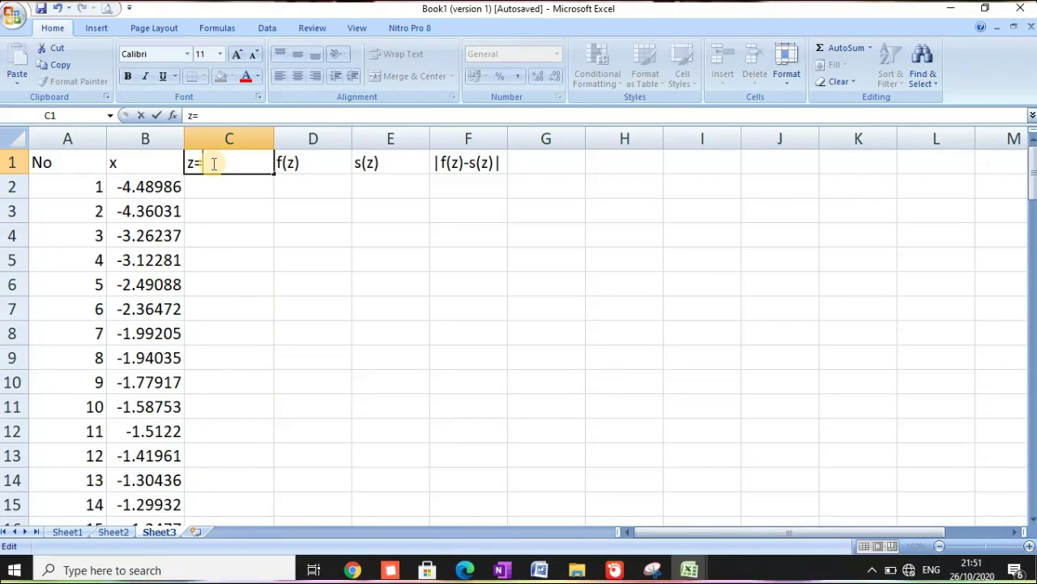
type("(x-xbar)")
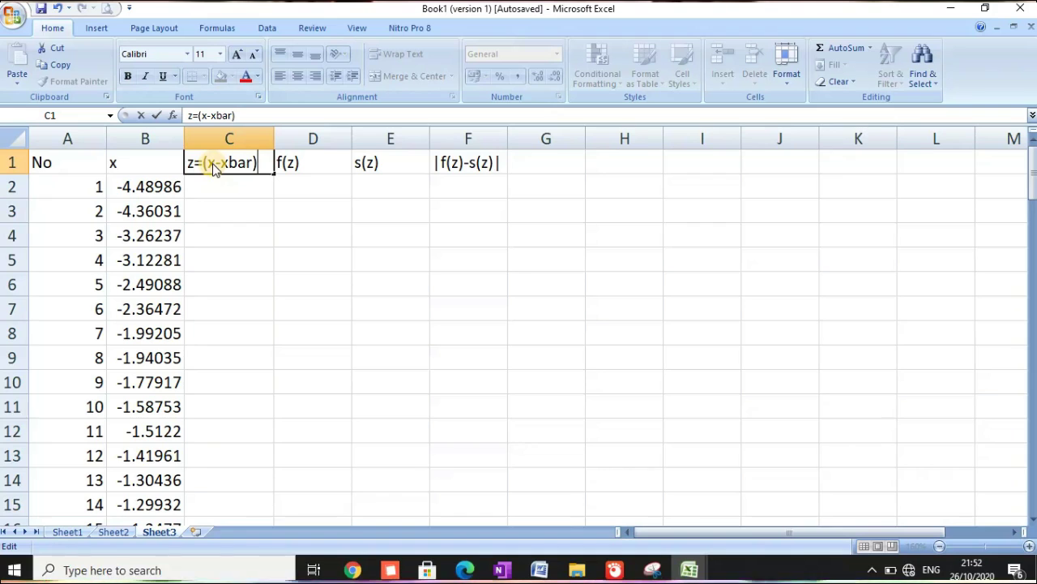
type("/s")
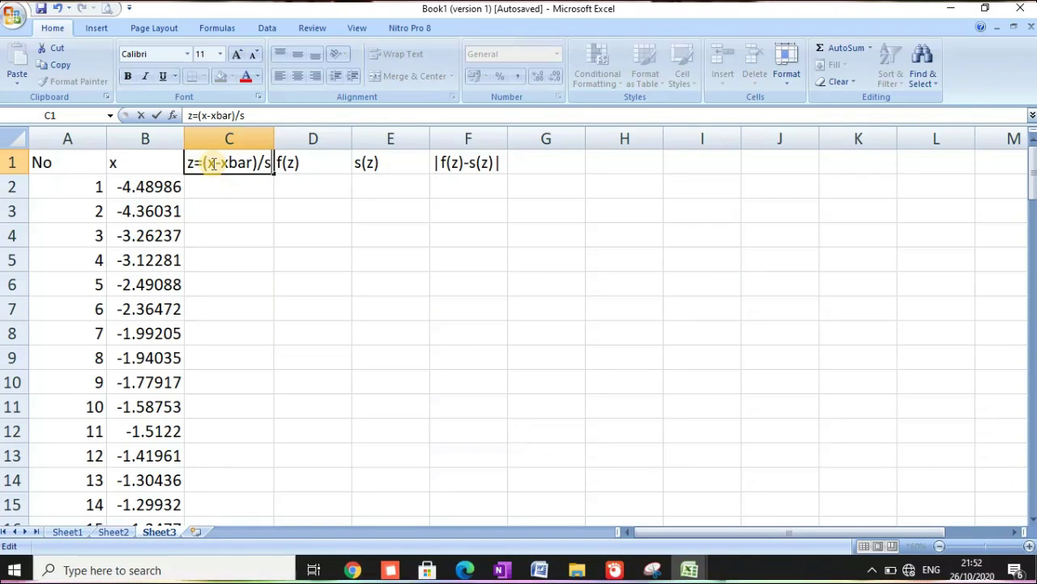
left_click(229, 188)
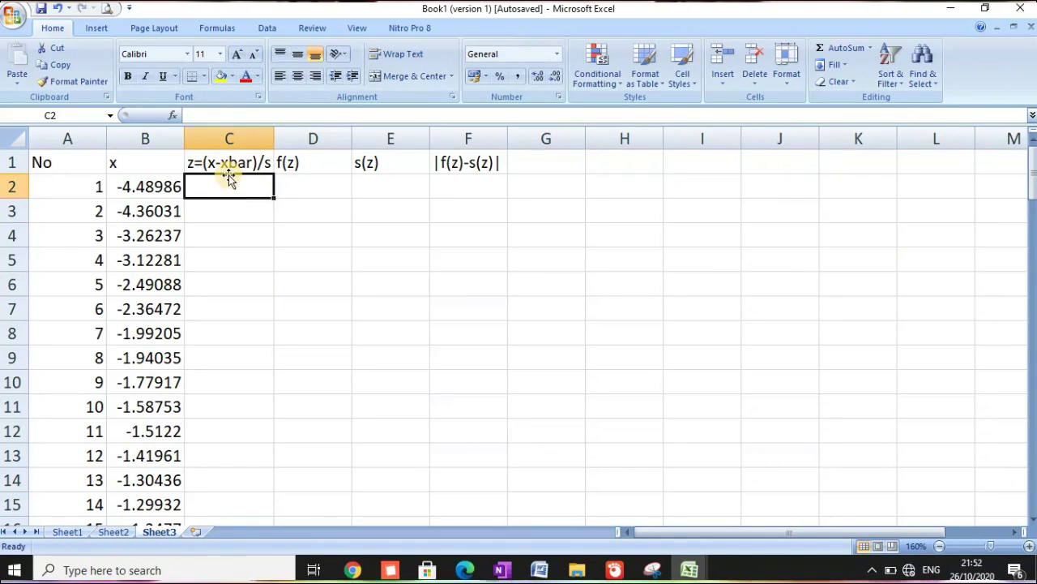
left_click(230, 162)
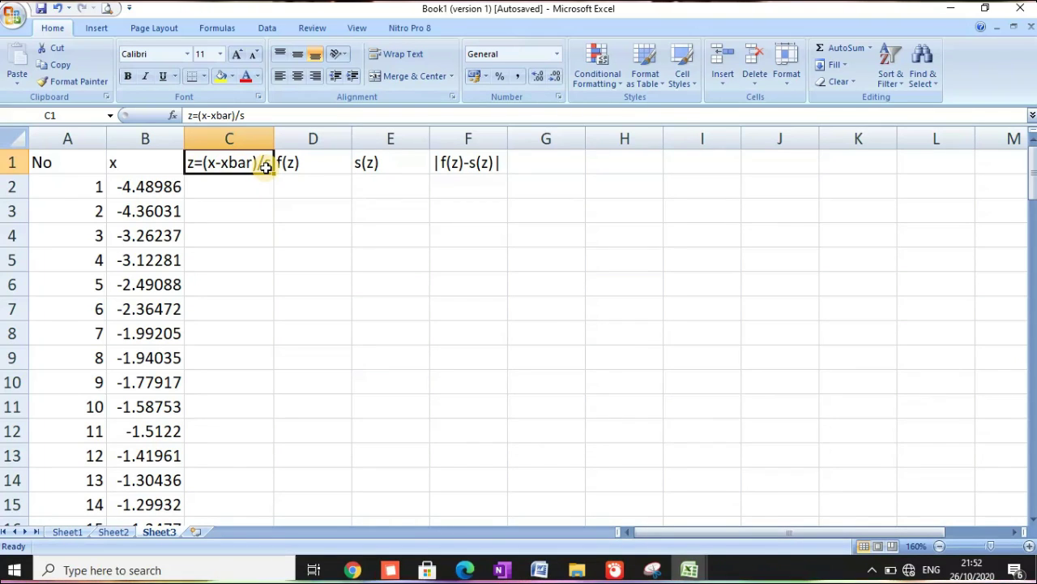
left_click(765, 172)
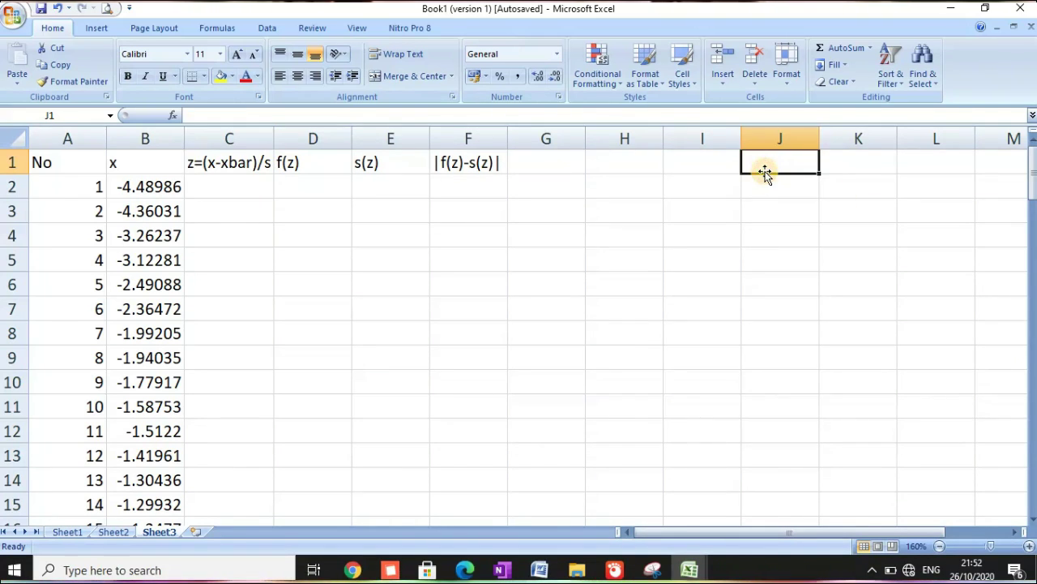
Label J1 as xbar and calculate the mean of the x values in K1 with =AVERAGE(B2:B101).
type("xbar")
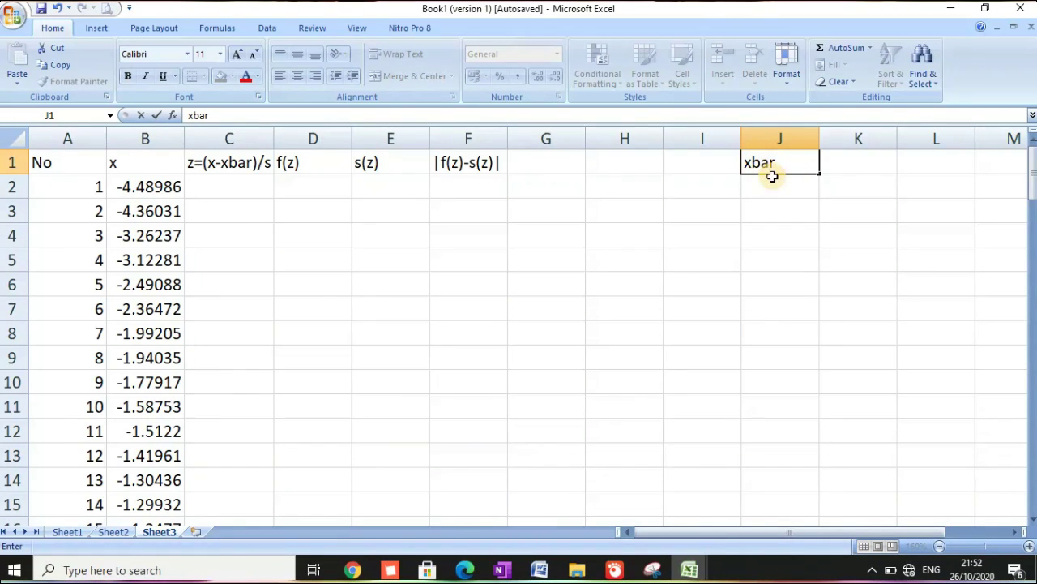
left_click(843, 169)
double_click(845, 166)
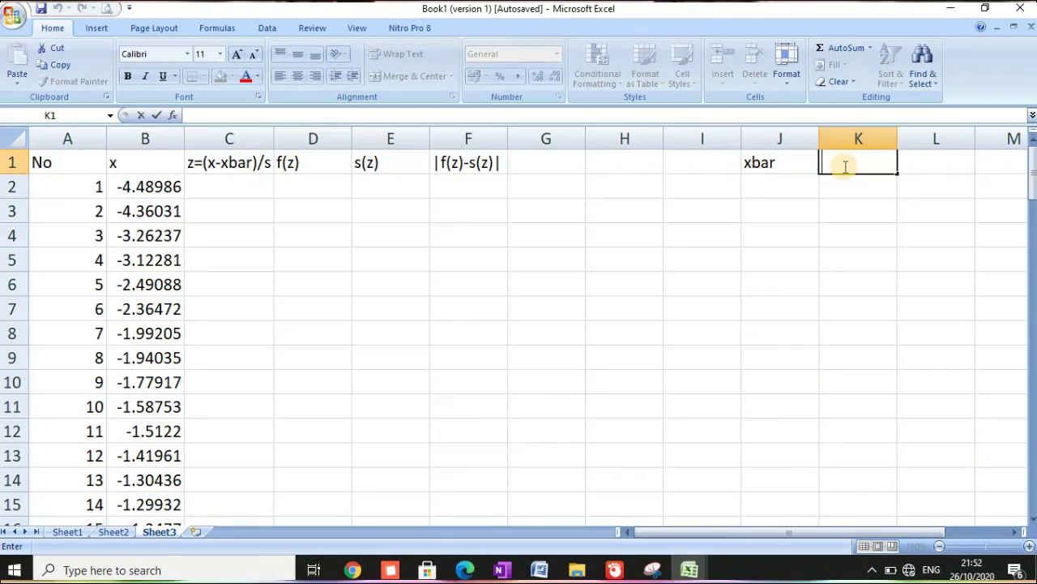
type("=a")
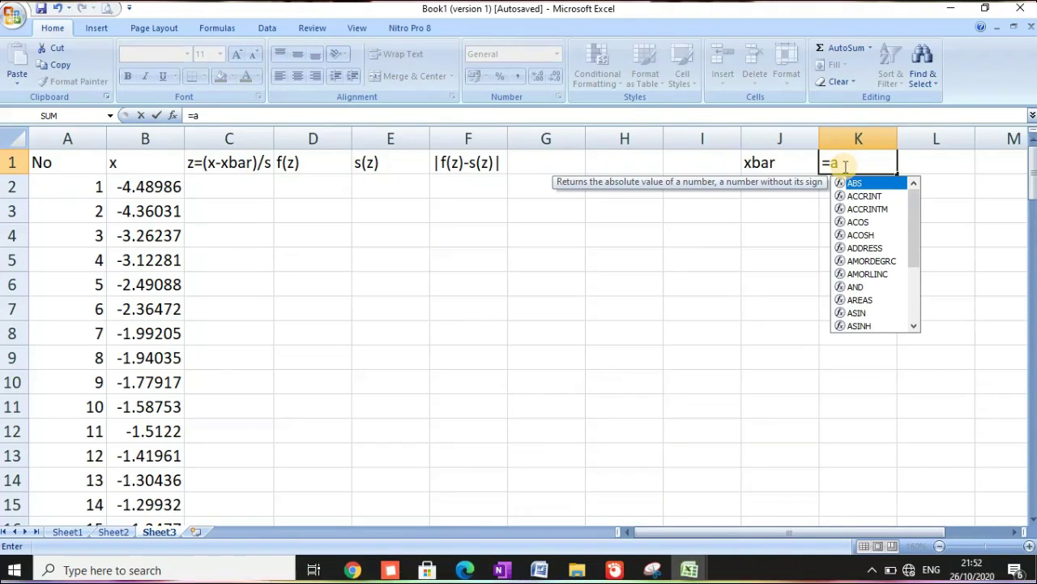
type("verage")
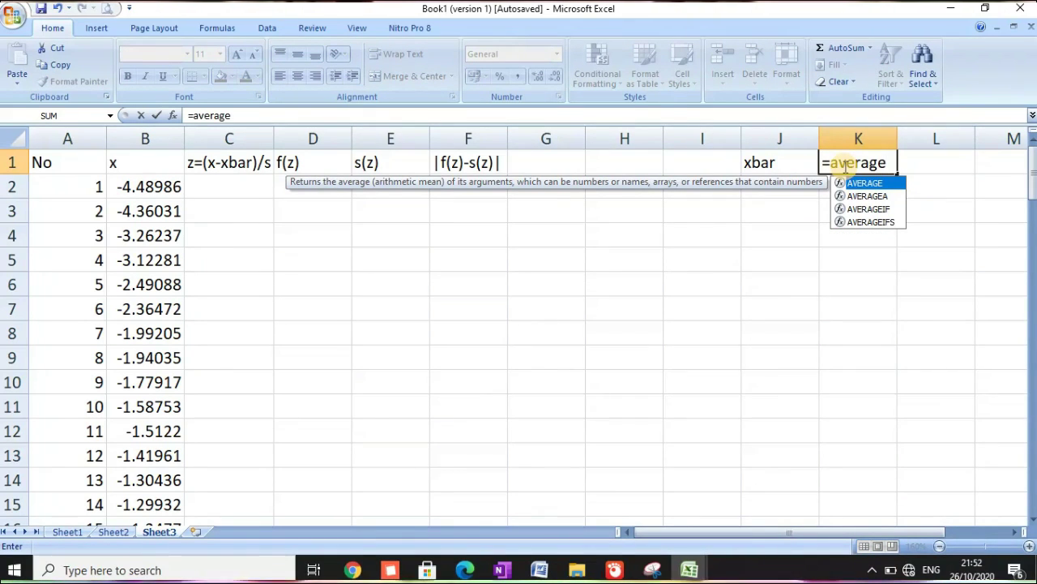
type("(")
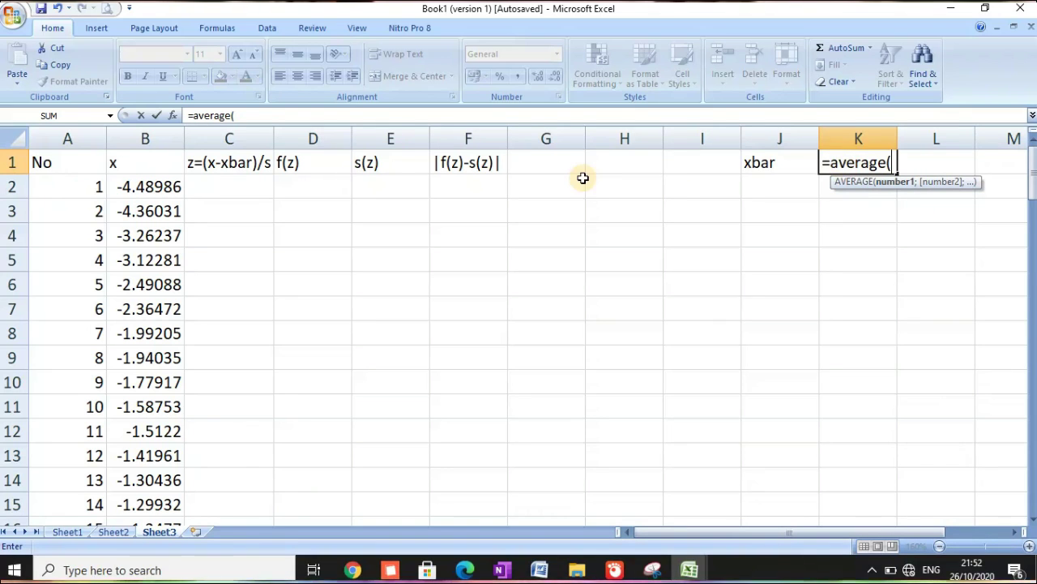
left_click(166, 187)
left_click_drag(166, 187, 151, 455)
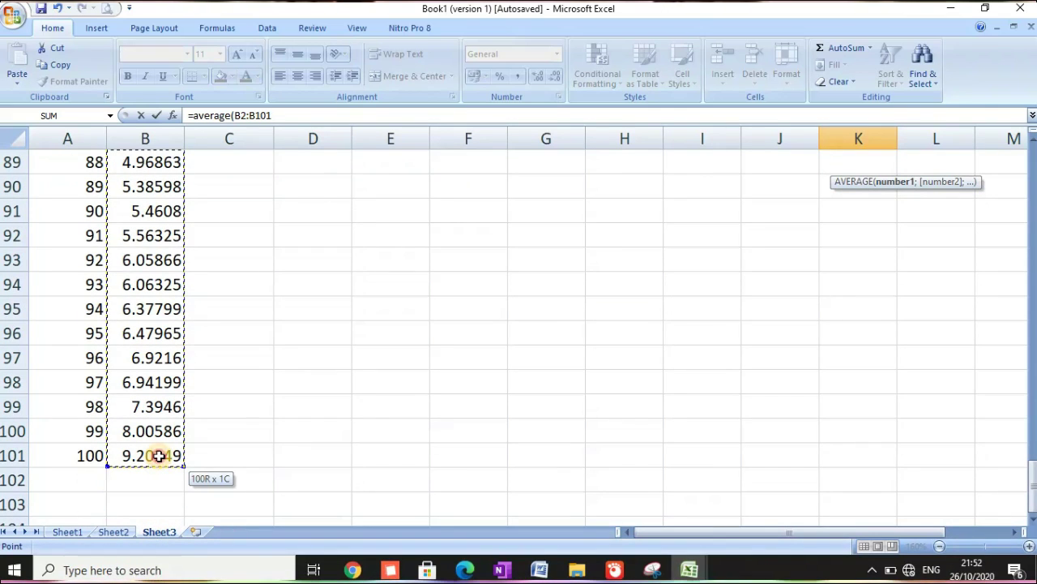
left_click(280, 116)
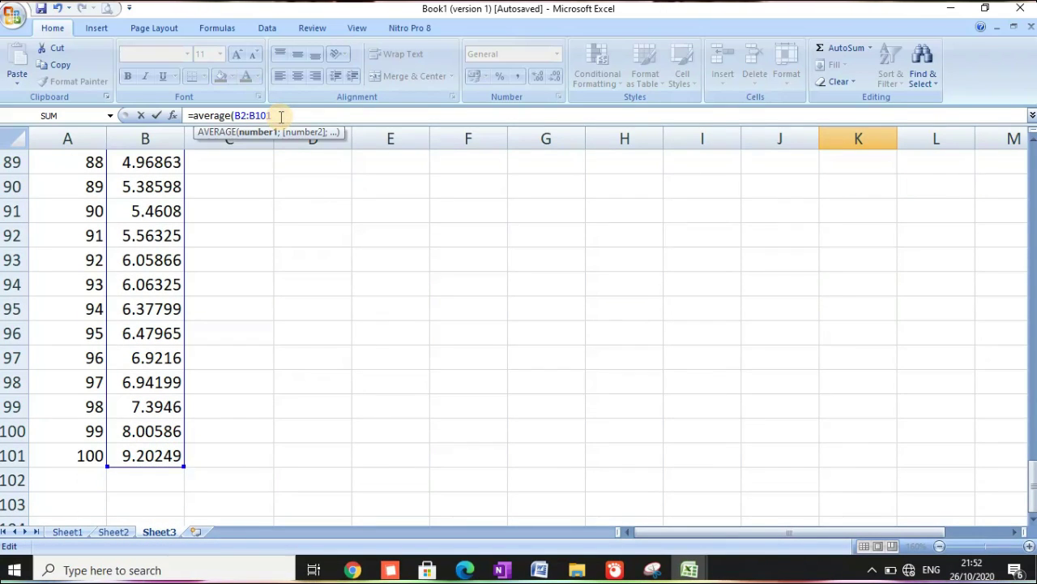
type(")")
key("Return")
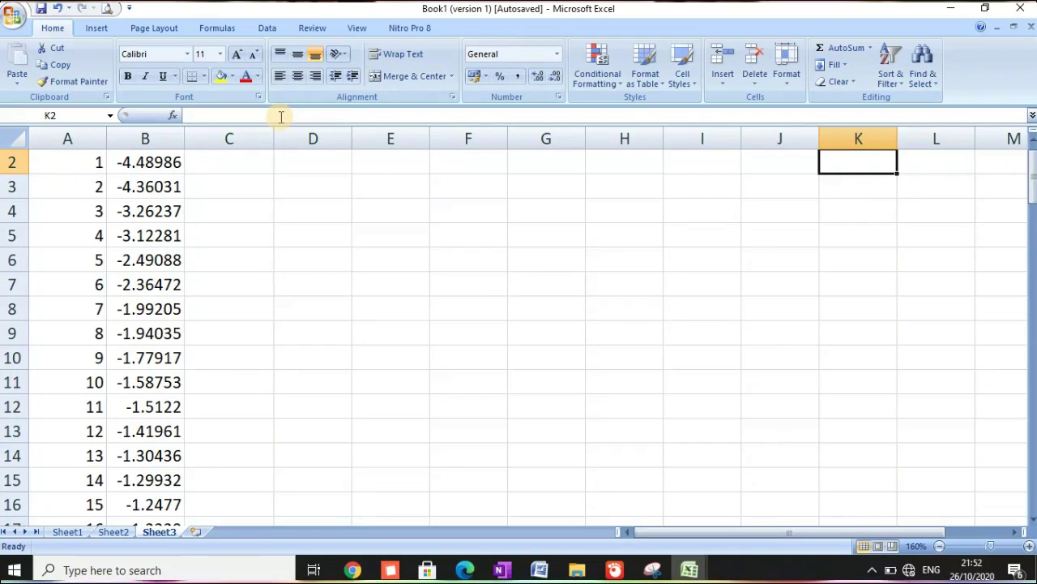
left_click(882, 161)
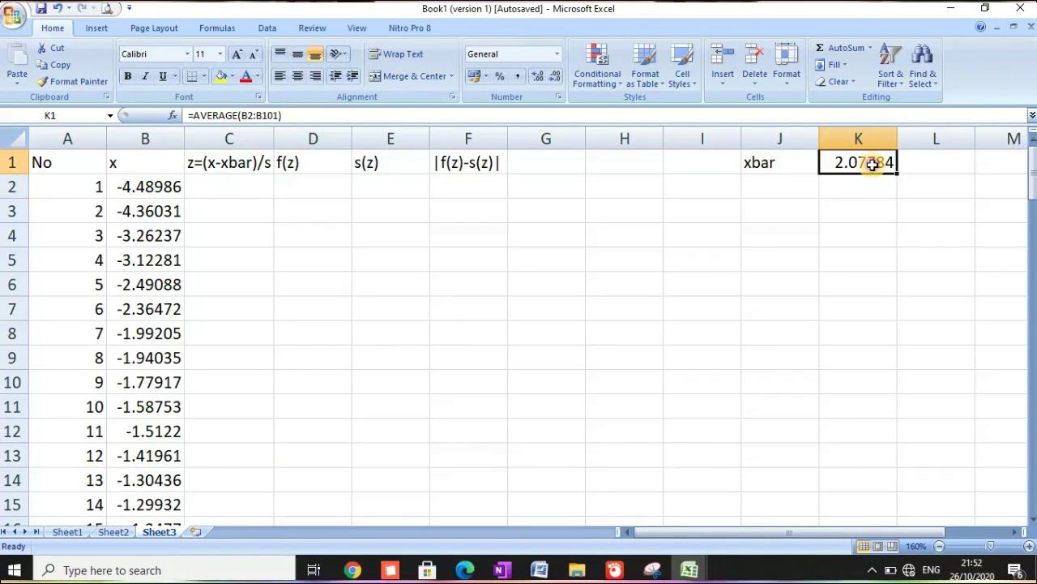
Label J2 as s and calculate the sample standard deviation of the x values in K2 with =STDEV(B2:B101).
left_click(782, 183)
type("s")
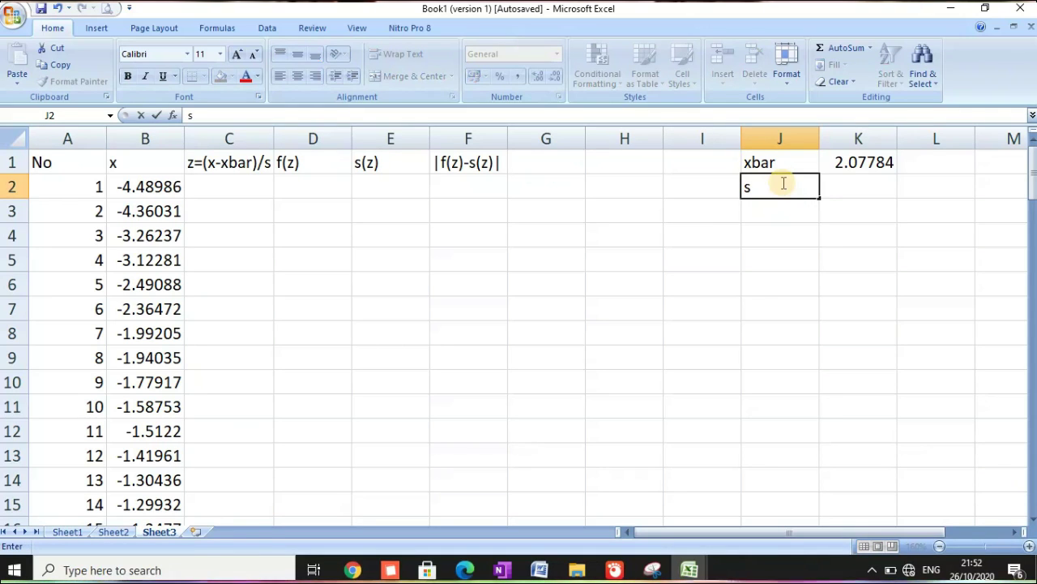
left_click(847, 180)
type("=")
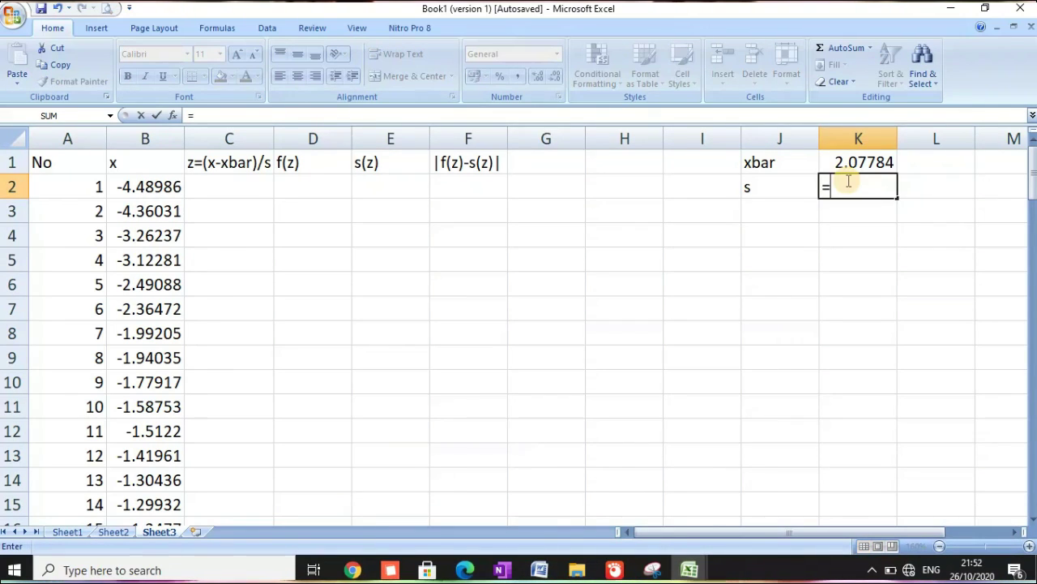
type("stdev")
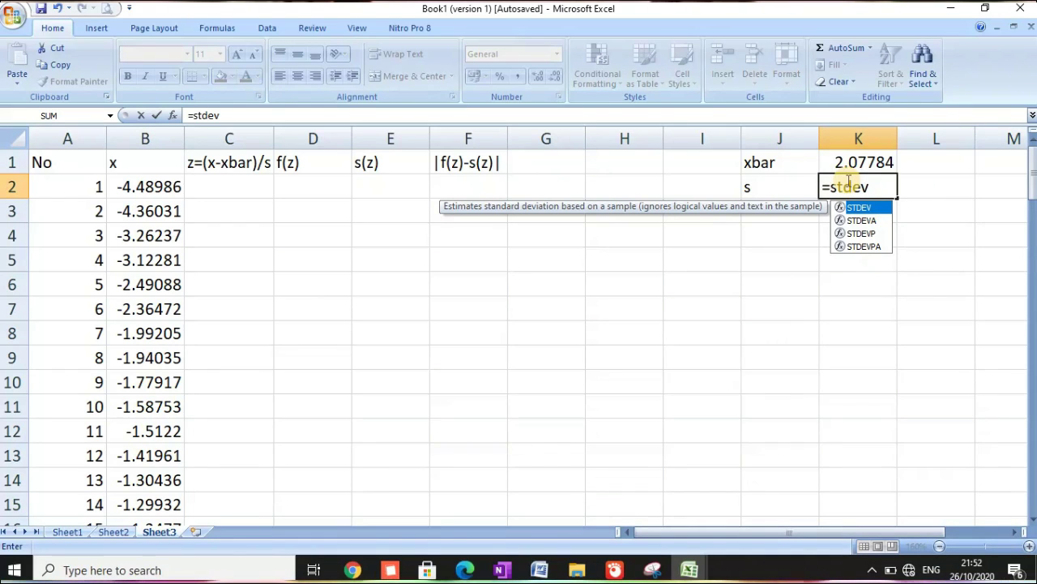
type("(")
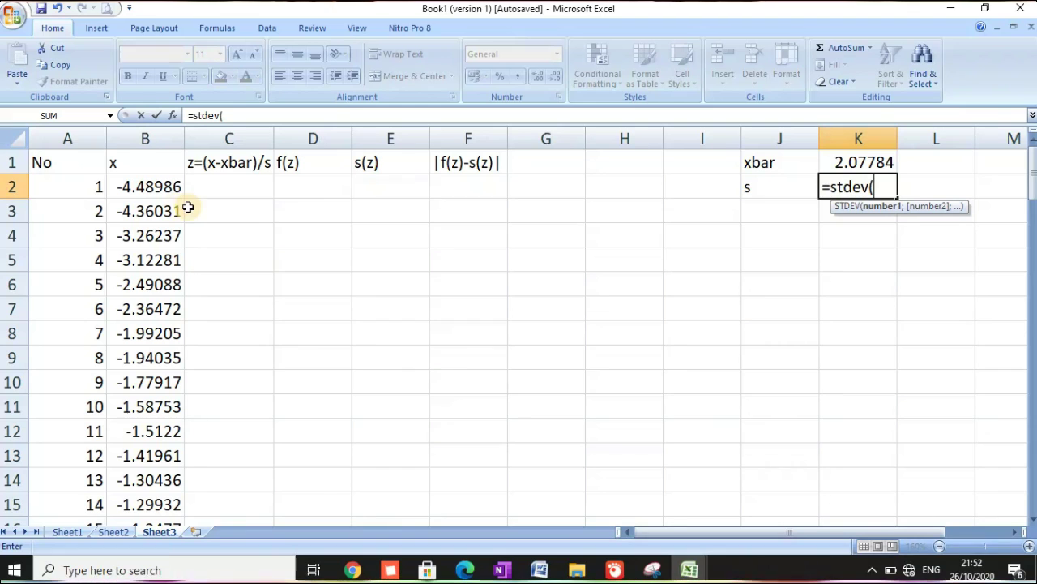
left_click_drag(176, 186, 170, 487)
left_click(280, 114)
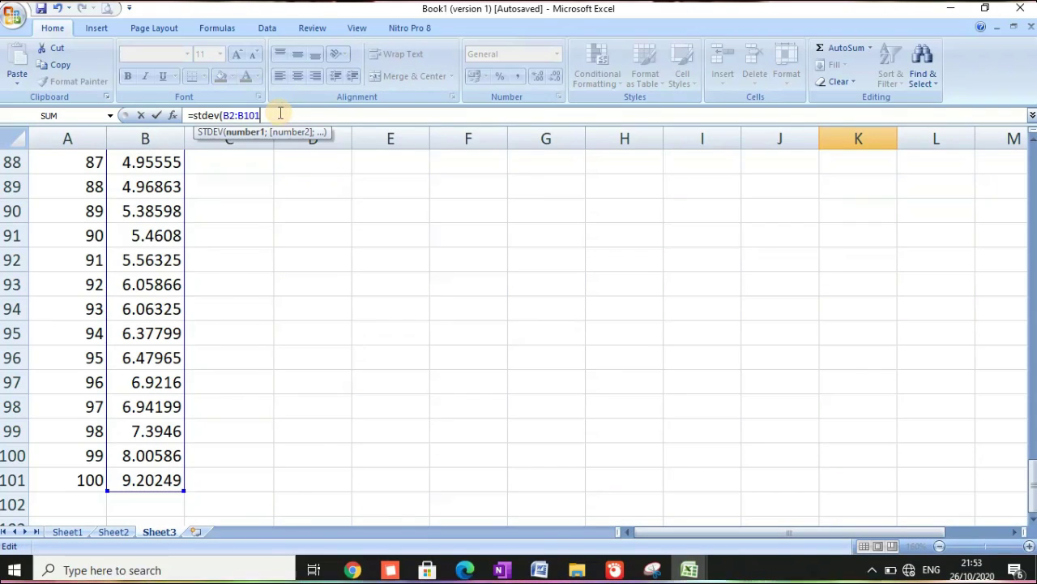
key("Return")
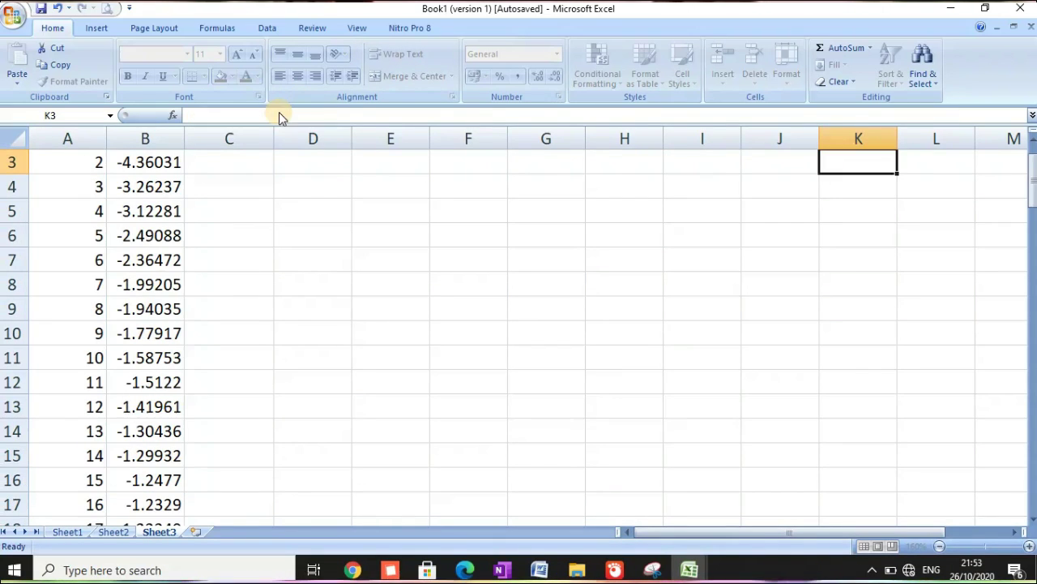
scroll(650, 252, "up", 1)
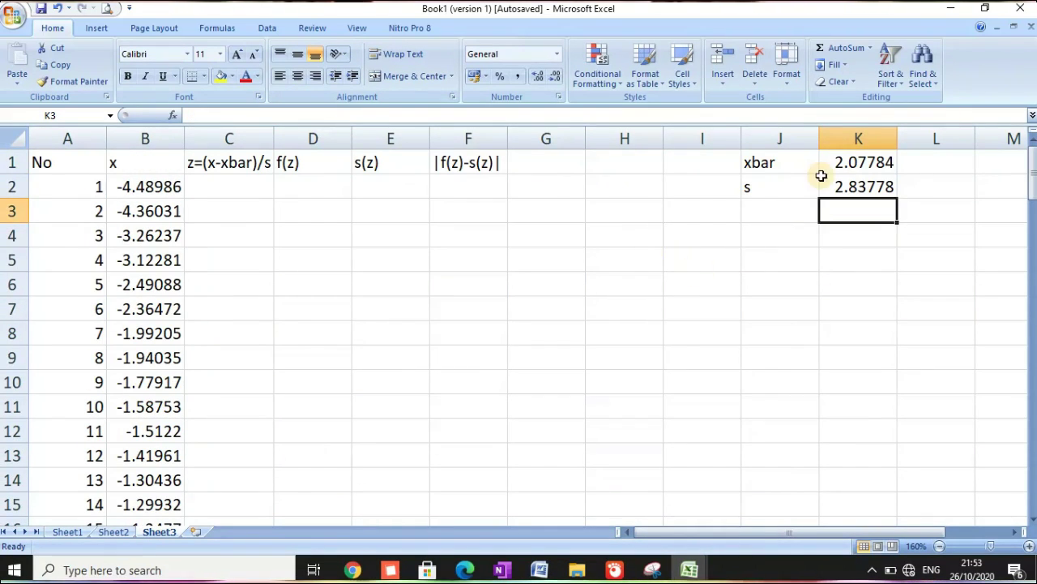
Check the formulas behind the xbar and s values in K1 and K2.
left_click(845, 165)
double_click(844, 165)
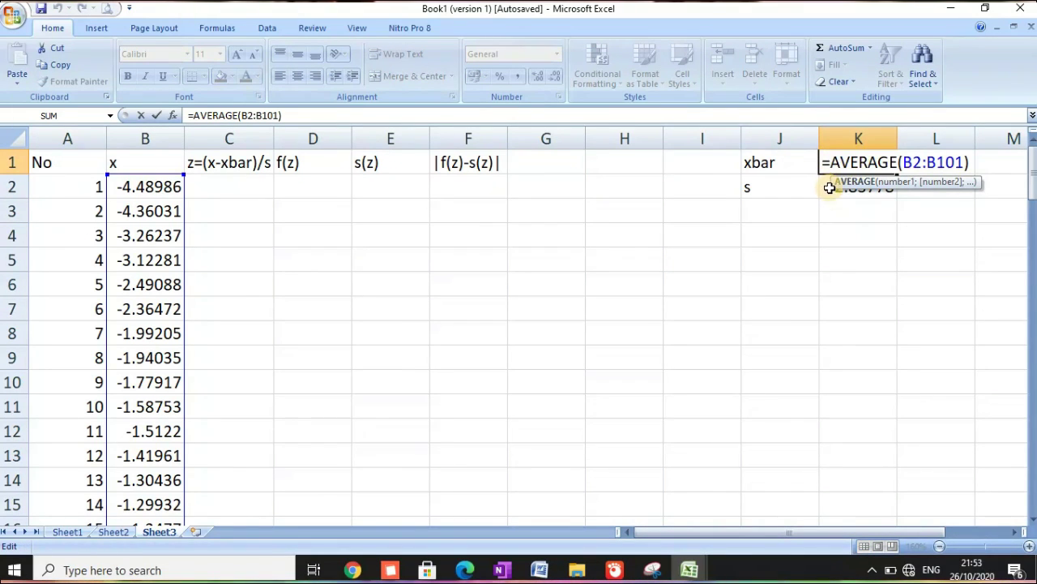
left_click(828, 186)
double_click(826, 187)
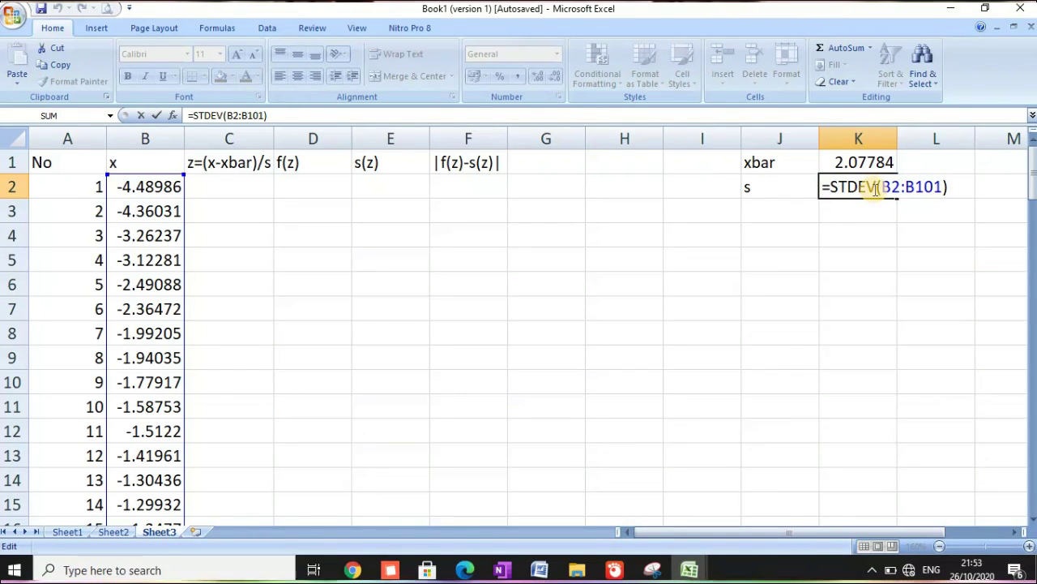
key("Return")
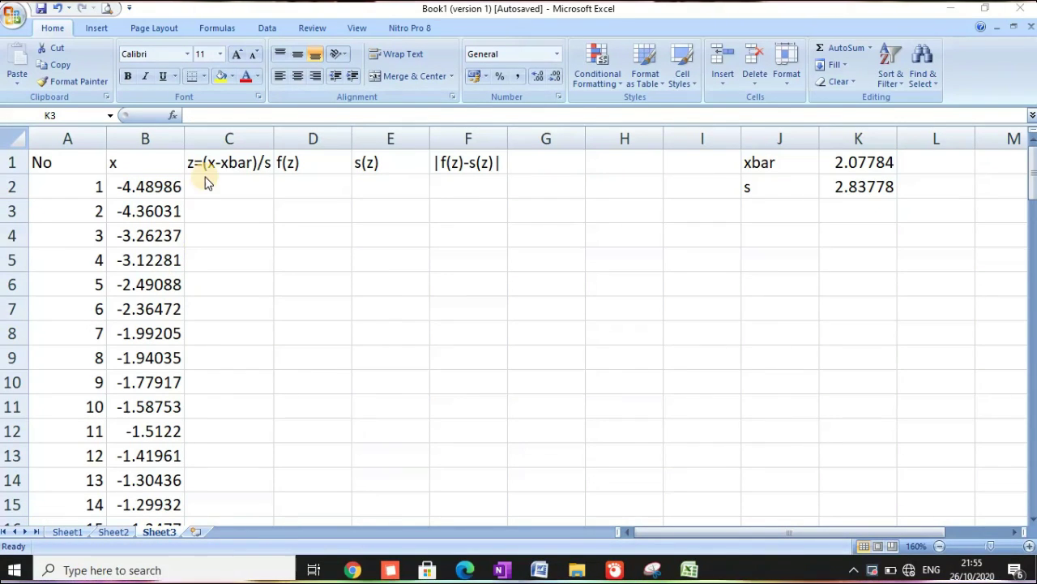
Build the z formula =(B2-K1)/K2 in C2 for the first x value.
left_click(206, 191)
left_click(207, 191)
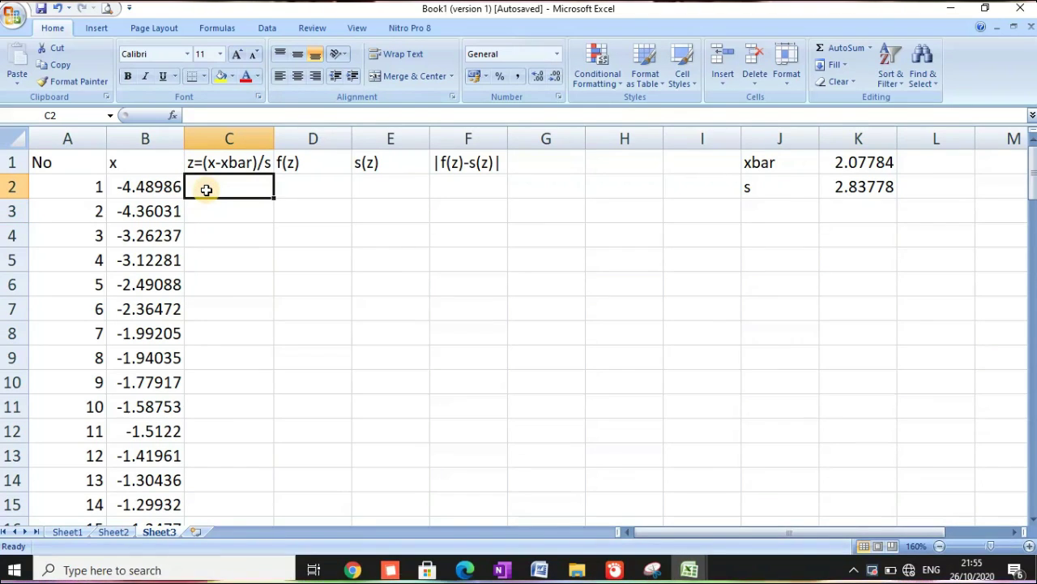
type("=")
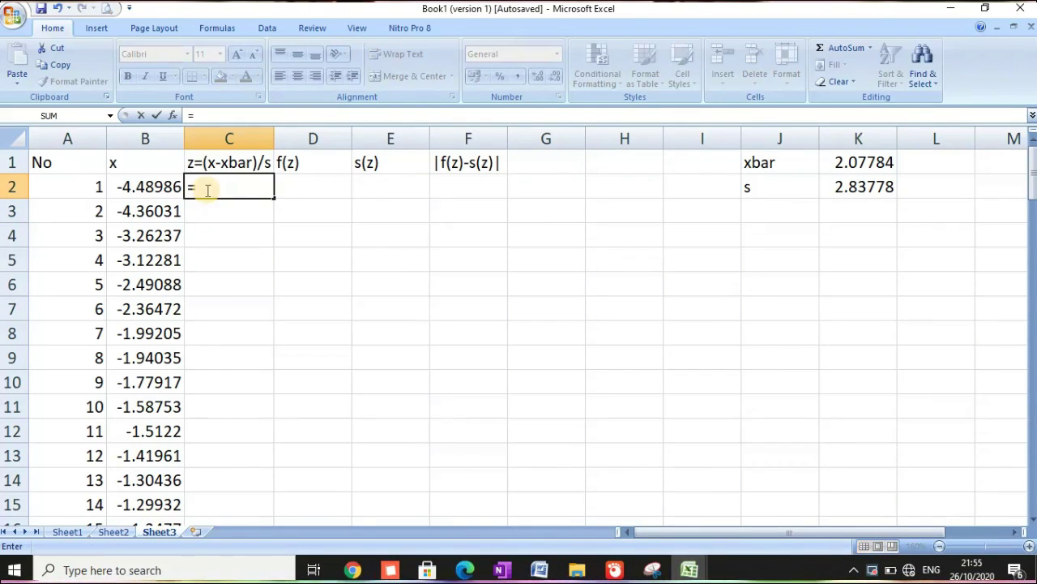
type("(")
left_click(139, 186)
type("-")
left_click(847, 162)
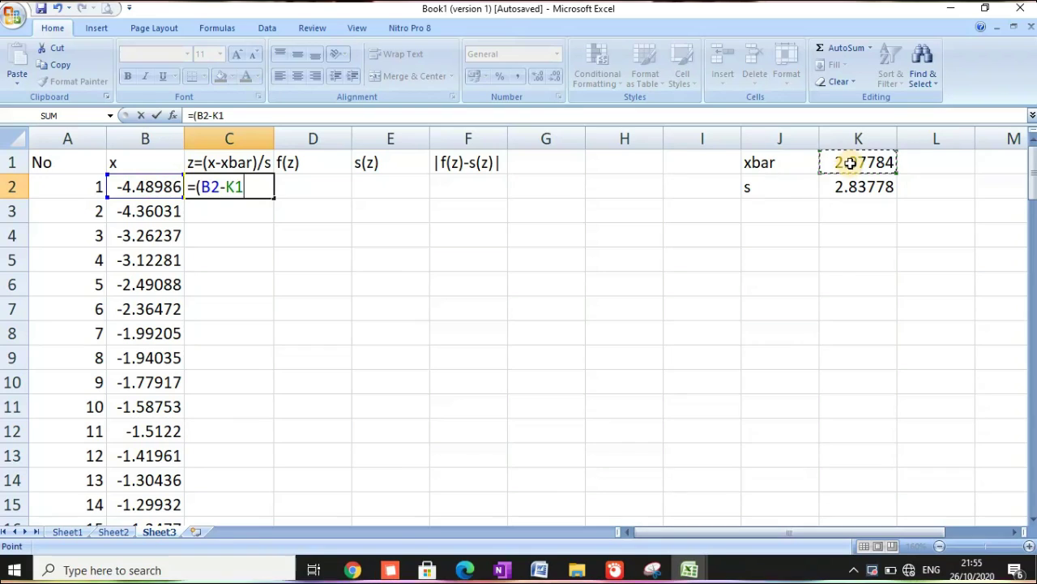
type(")")
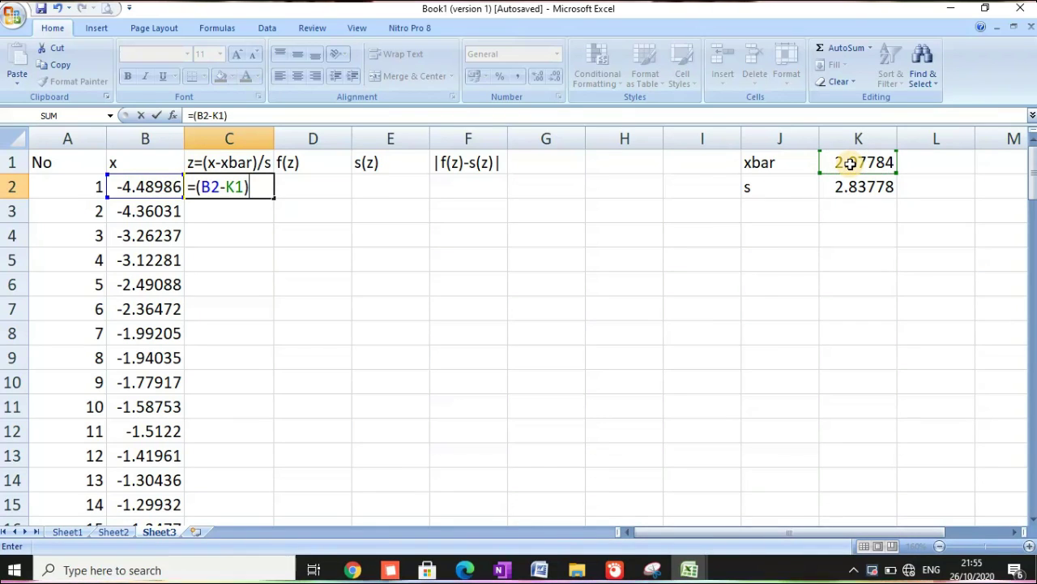
type("/")
left_click(876, 188)
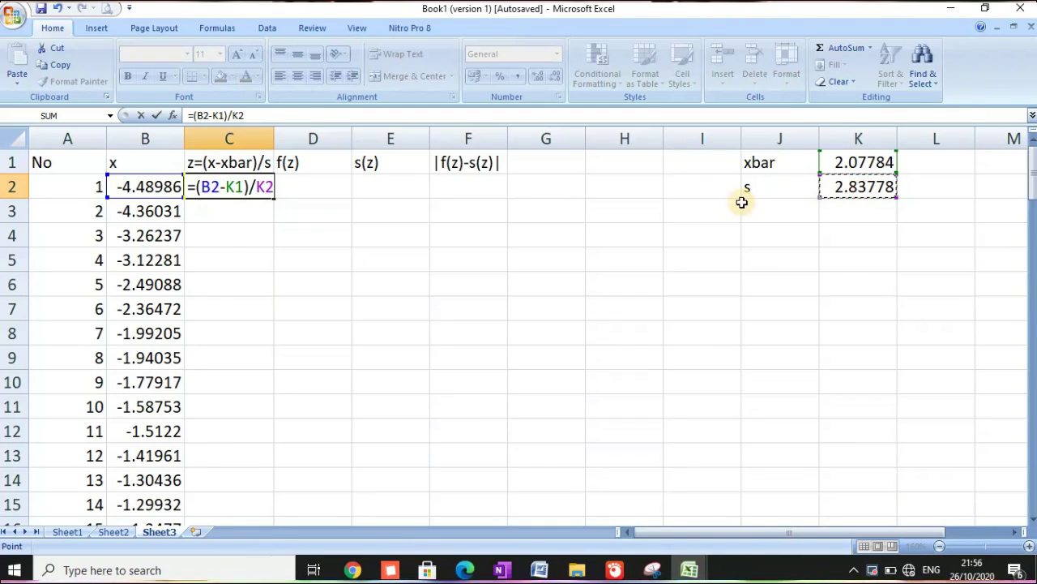
Make the mean and standard deviation references in the C2 formula absolute, giving =(B2-$K$1)/$K$2.
left_click(230, 186)
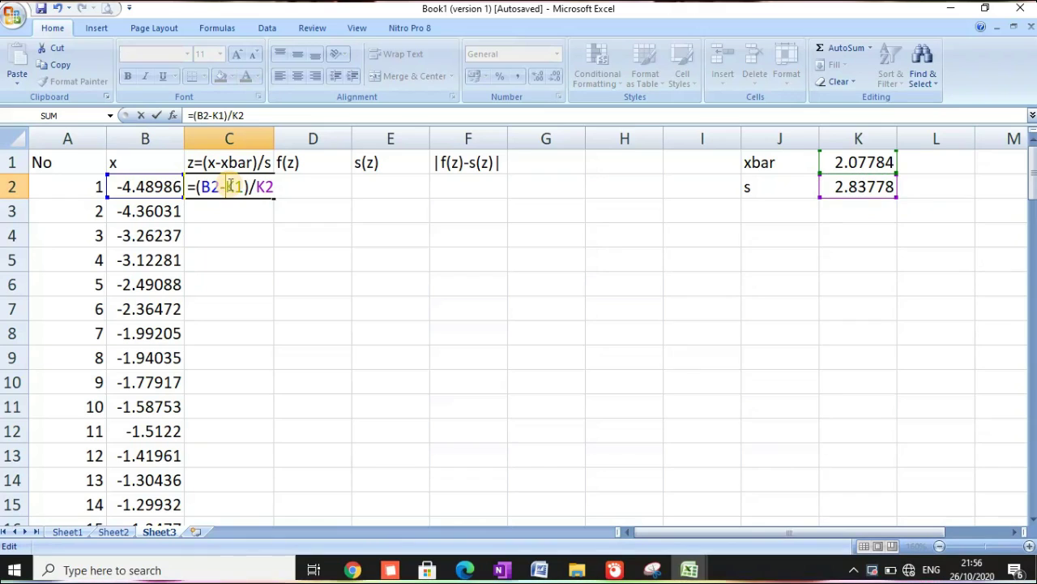
type("$")
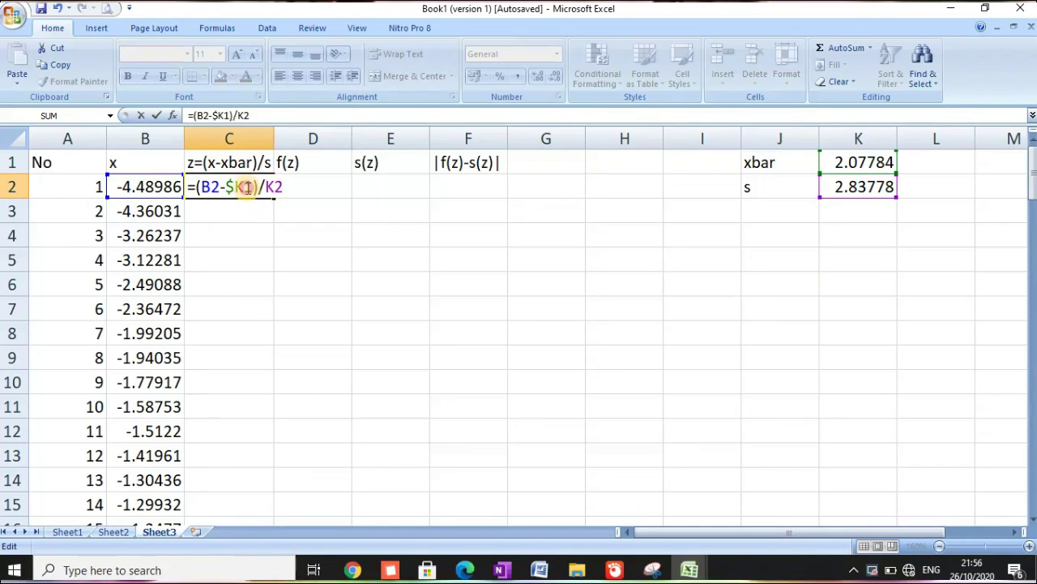
left_click(245, 186)
type("$")
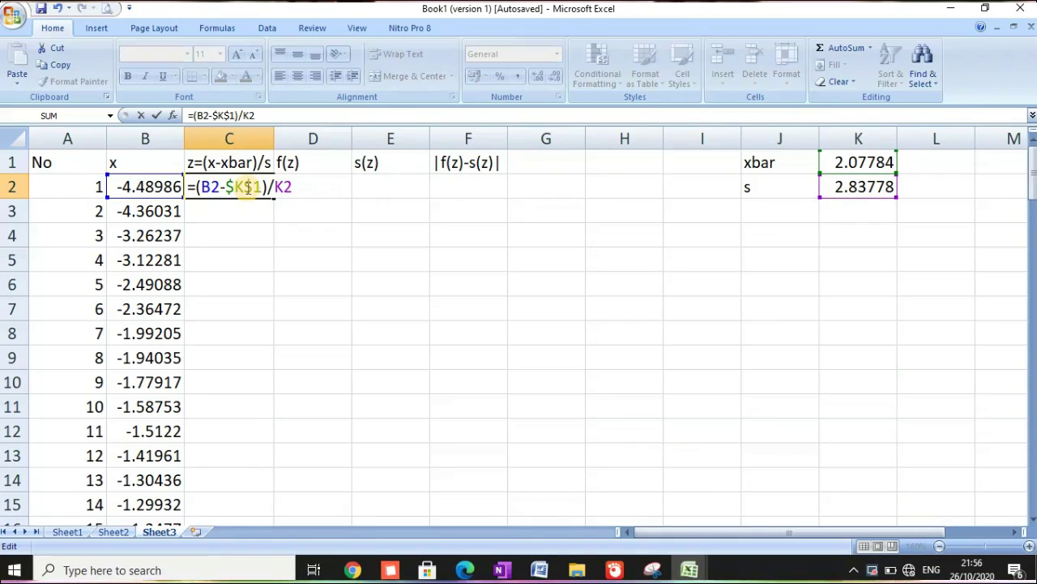
left_click(278, 187)
type("$")
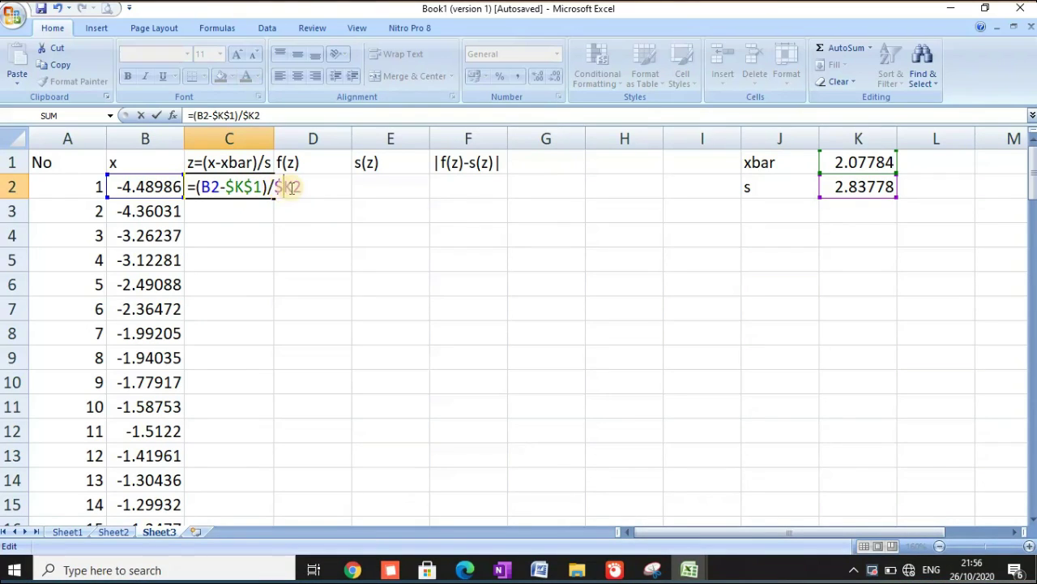
left_click(295, 187)
type("$")
key("Return")
Fill the z formula from C2 down to C101.
left_click(269, 188)
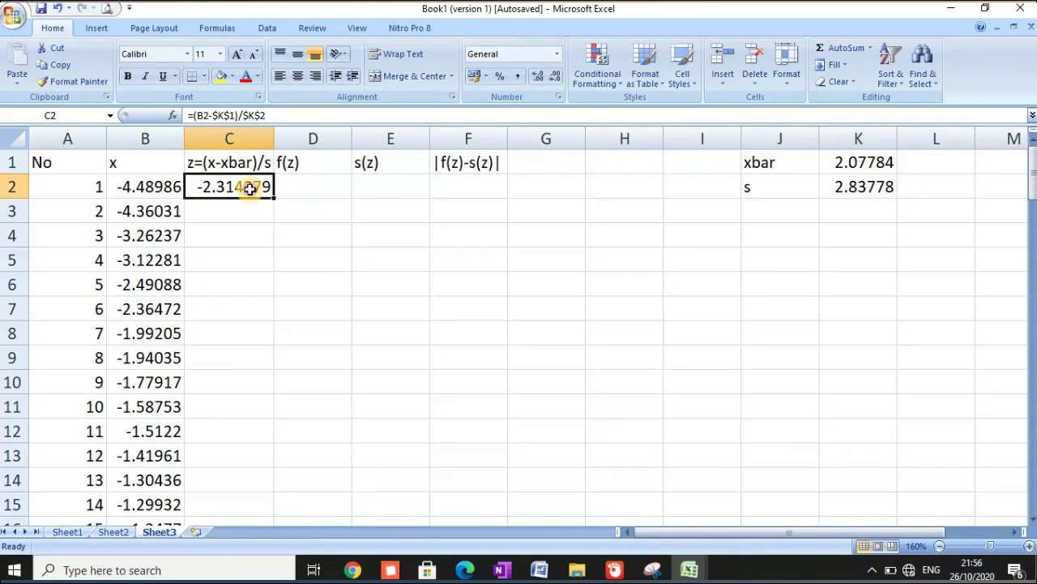
left_click_drag(275, 198, 219, 487)
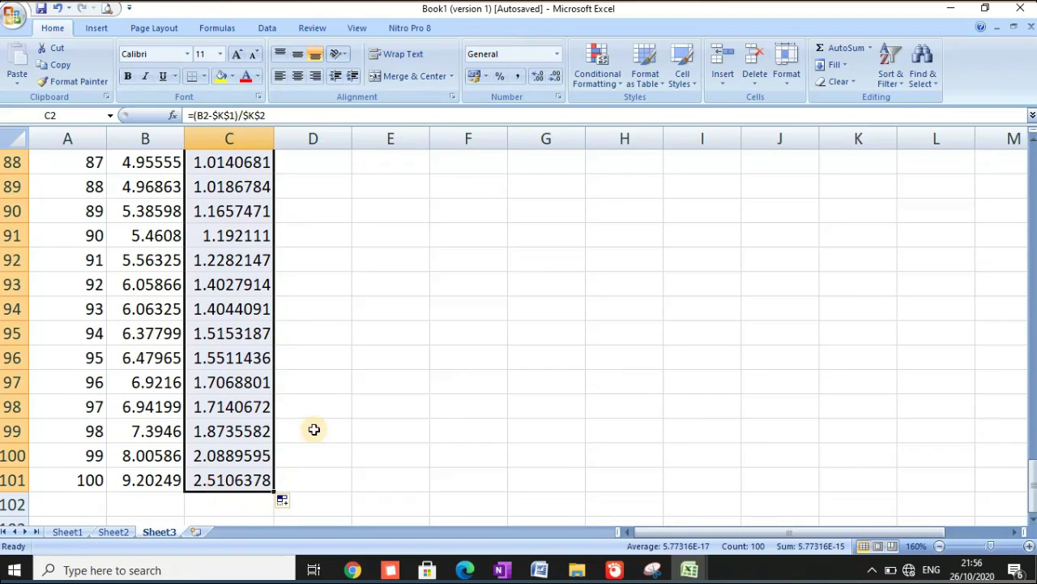
scroll(280, 308, "up", 18)
scroll(257, 333, "up", 11)
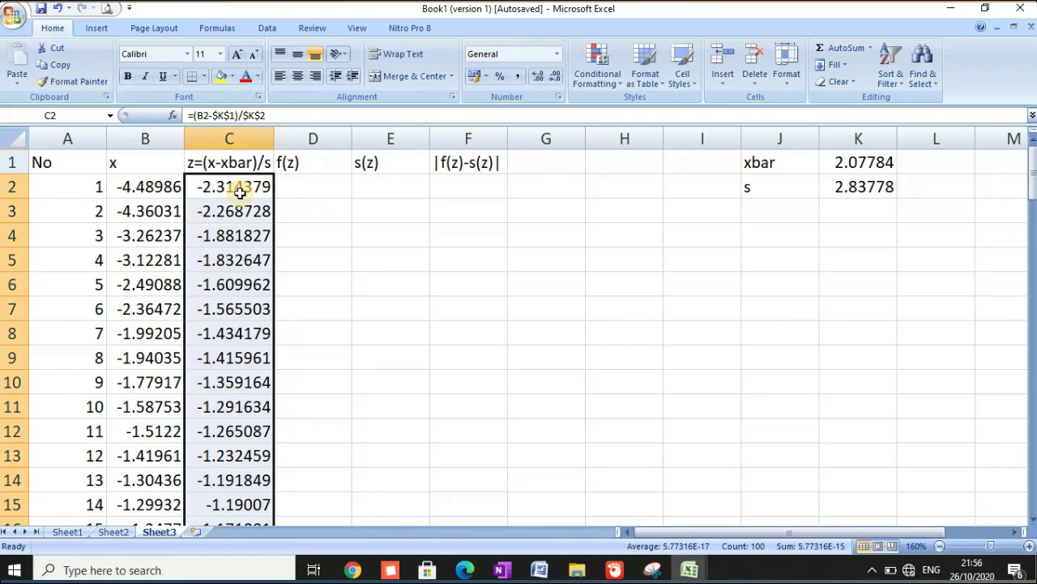
Enter the f(z) formula =NORMSDIST(C2) in D2 for the first z value.
left_click(306, 186)
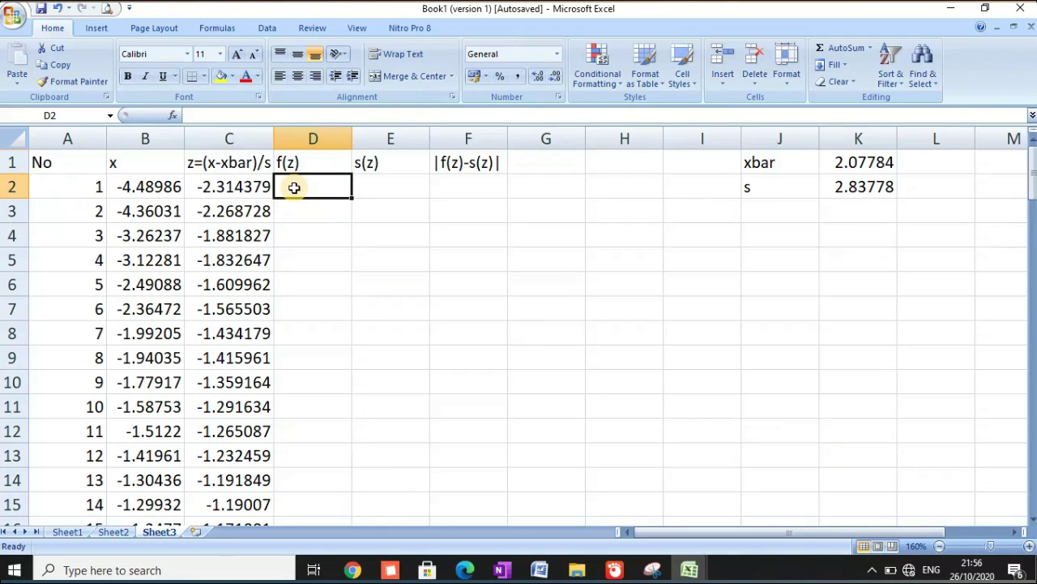
type("=no")
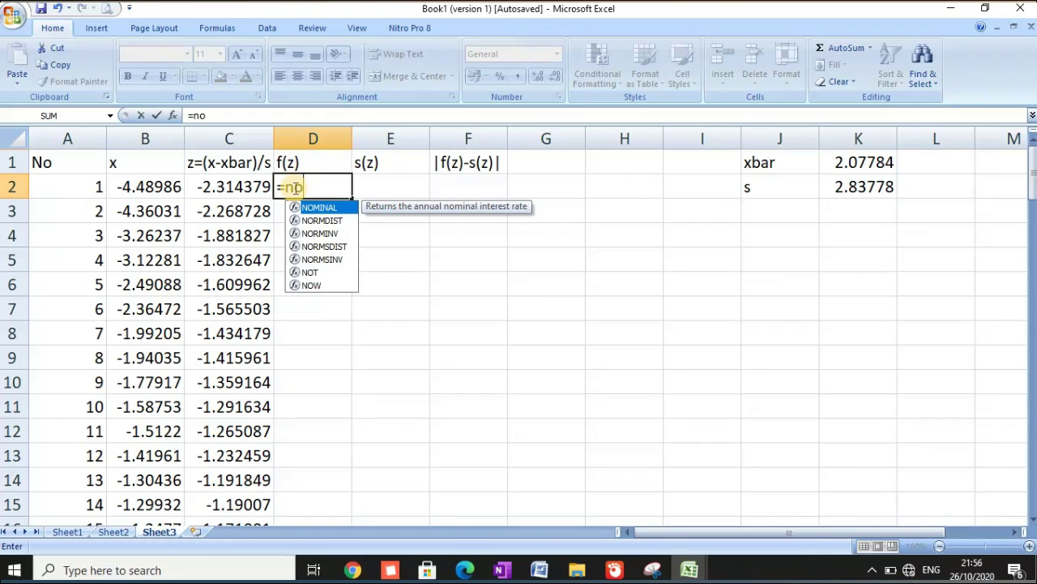
type("rms")
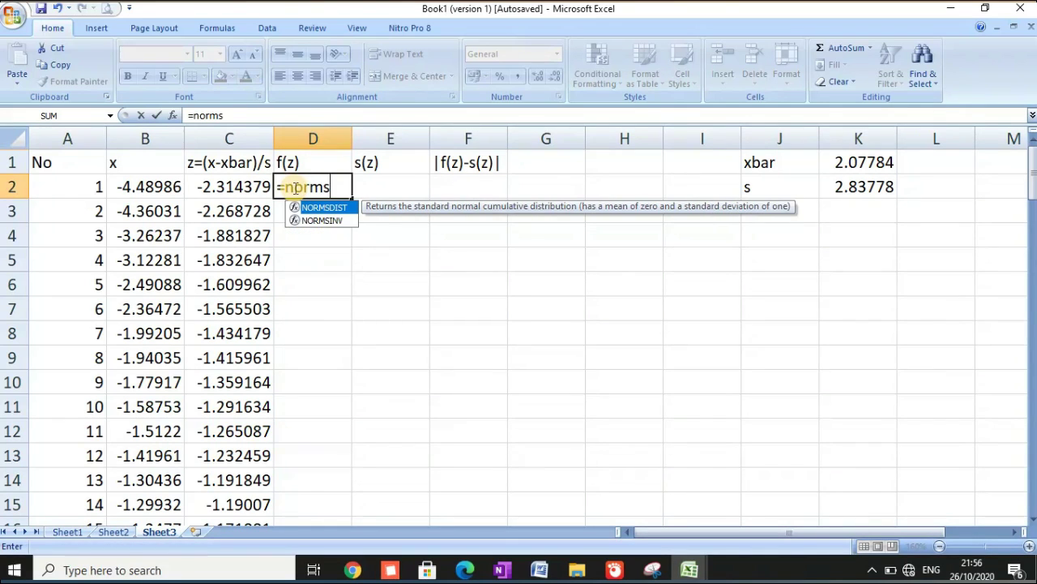
type("di")
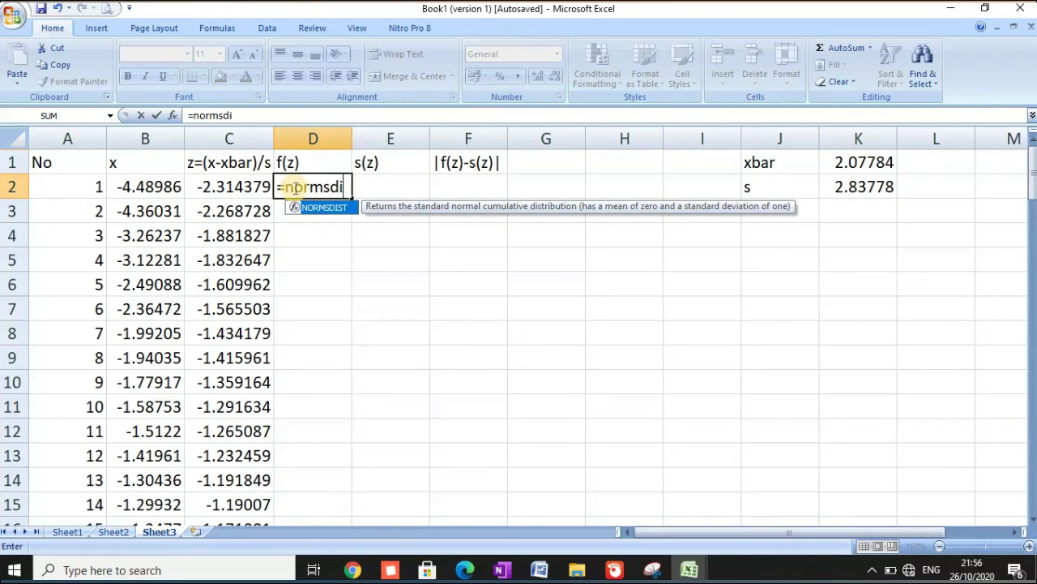
type("st")
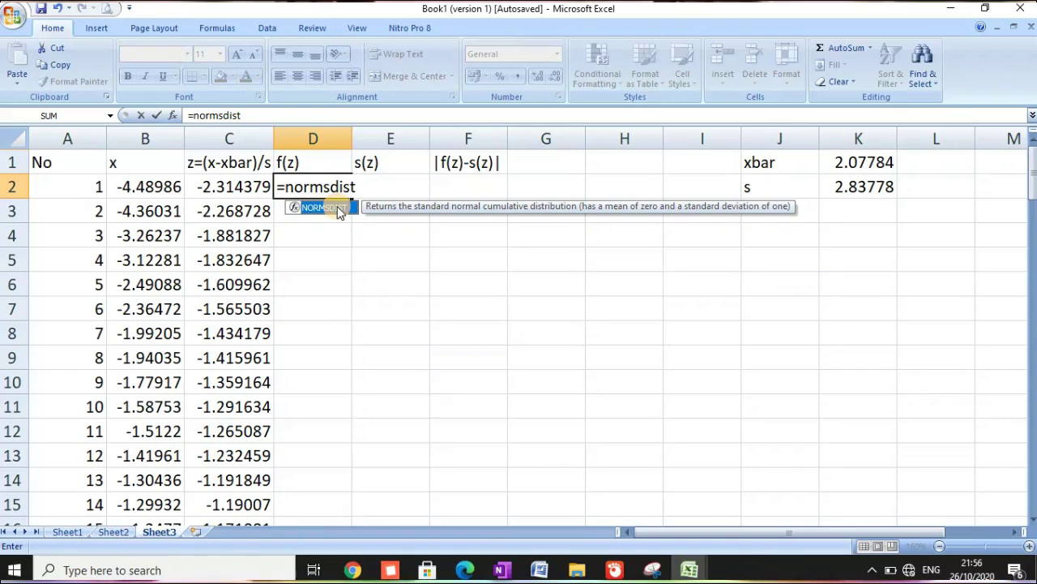
double_click(338, 206)
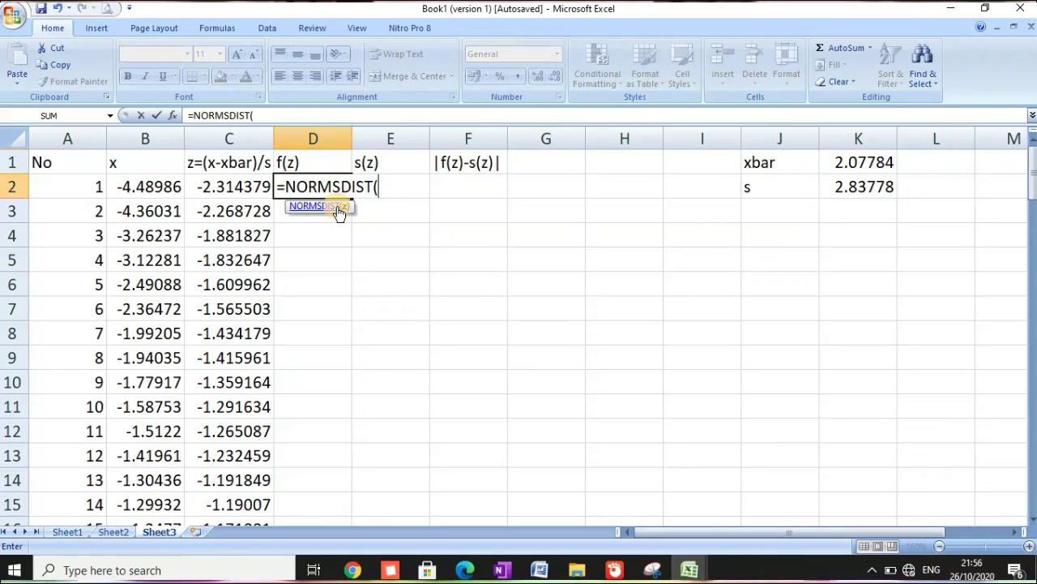
left_click(237, 186)
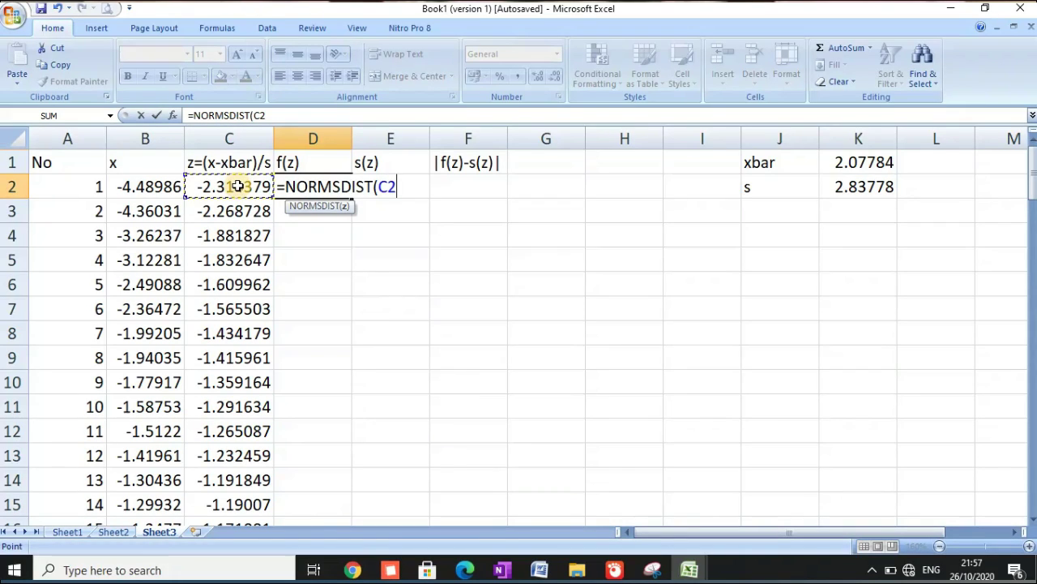
type(")")
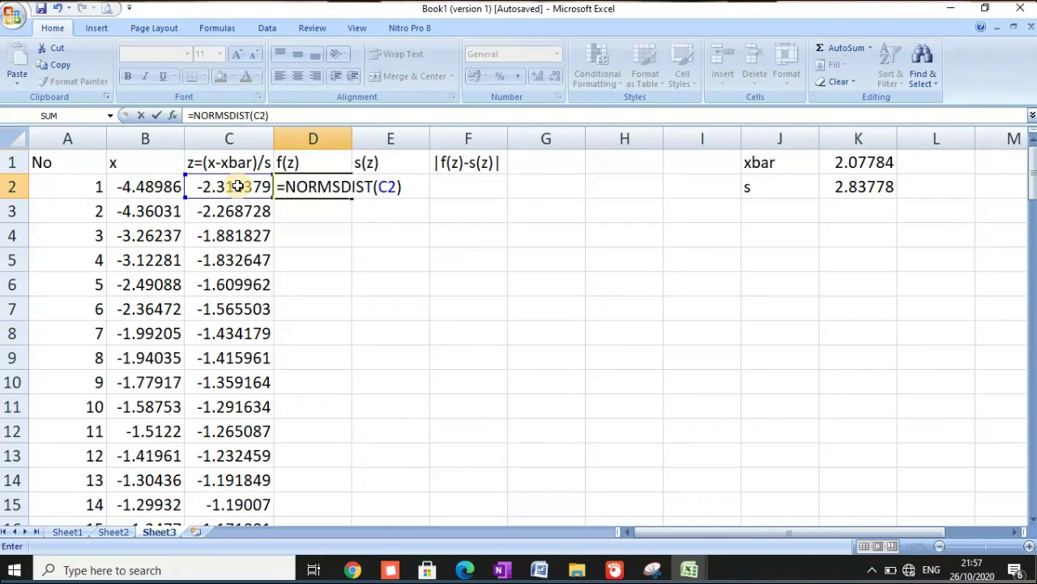
key("Return")
Fill the f(z) formula from D2 down to D101.
left_click(290, 189)
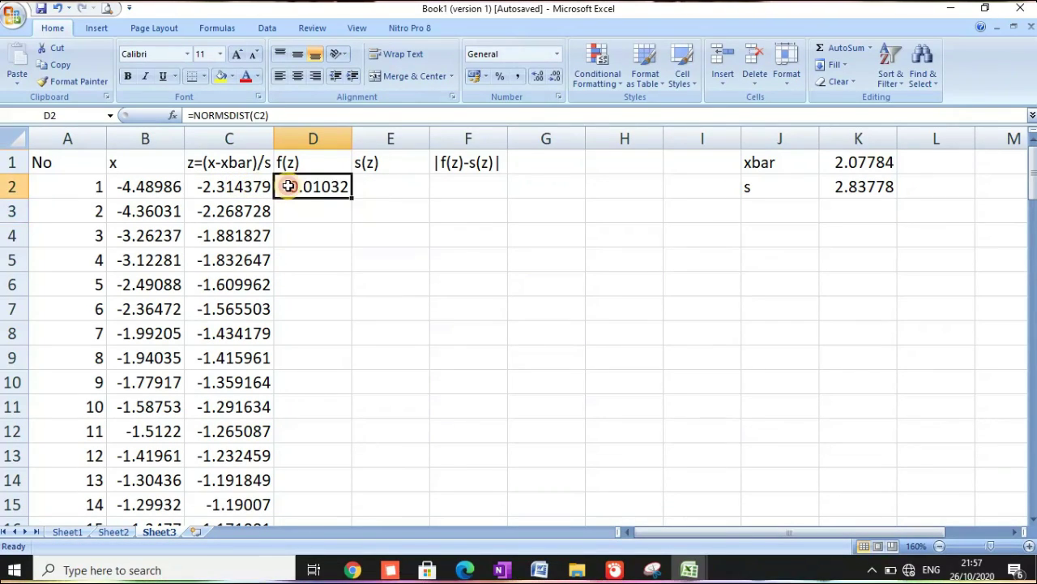
left_click_drag(351, 200, 304, 481)
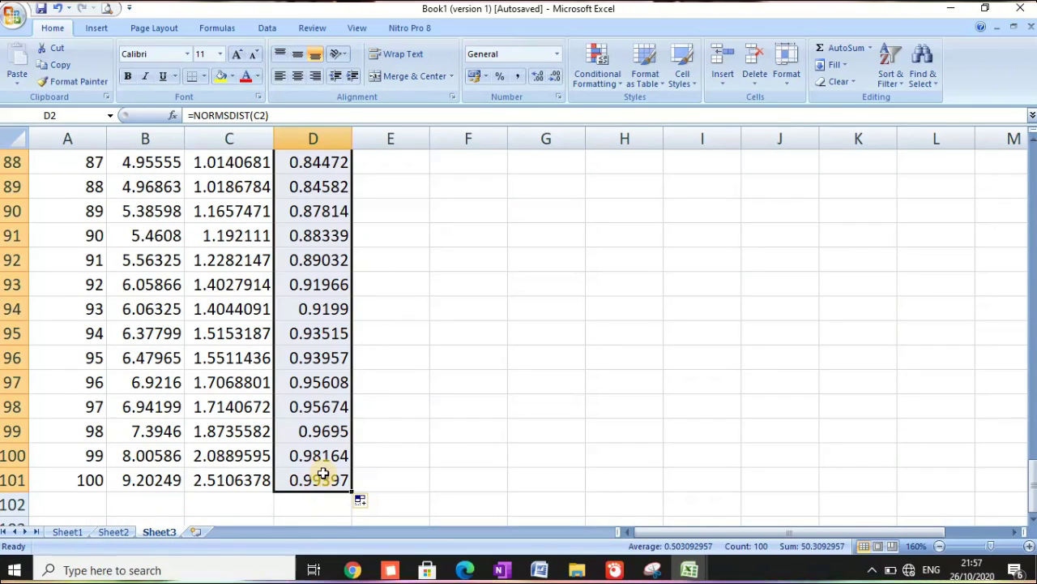
scroll(394, 389, "up", 20)
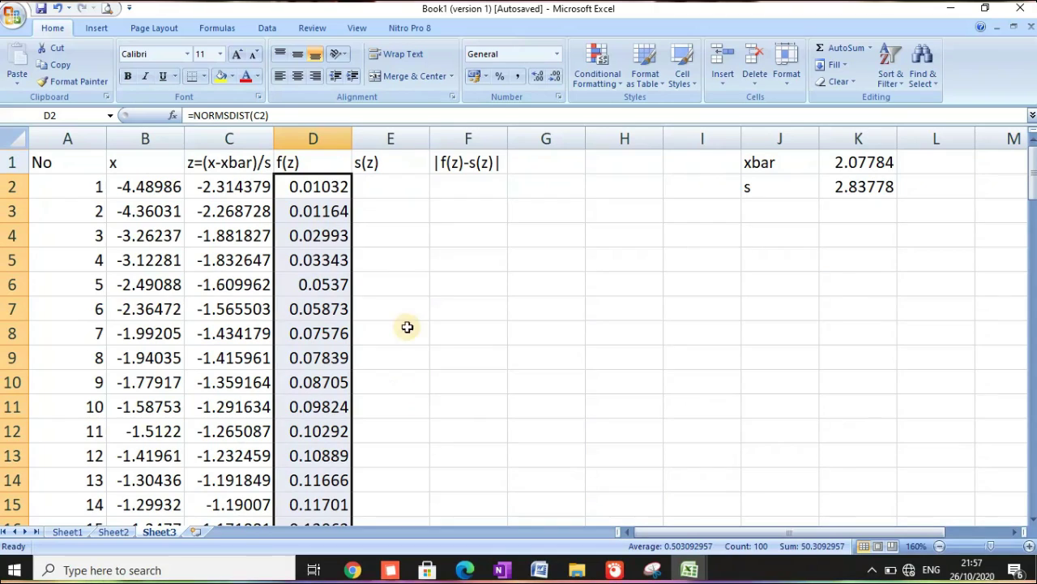
Enter the s(z) formula =IF(B2=B3;E3;A2/100) in E2, so tied x values share the same proportion.
left_click(381, 191)
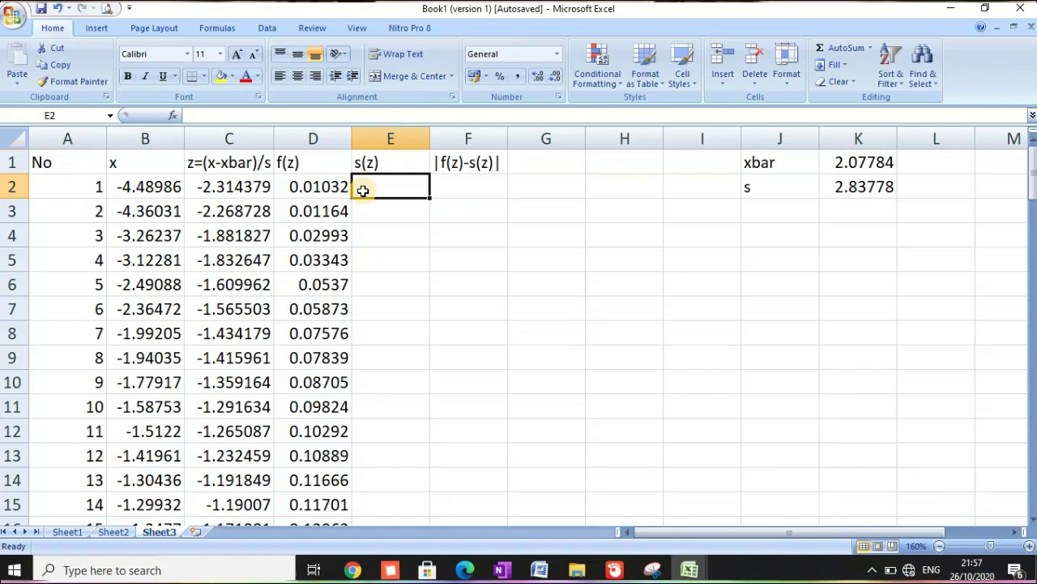
type("=")
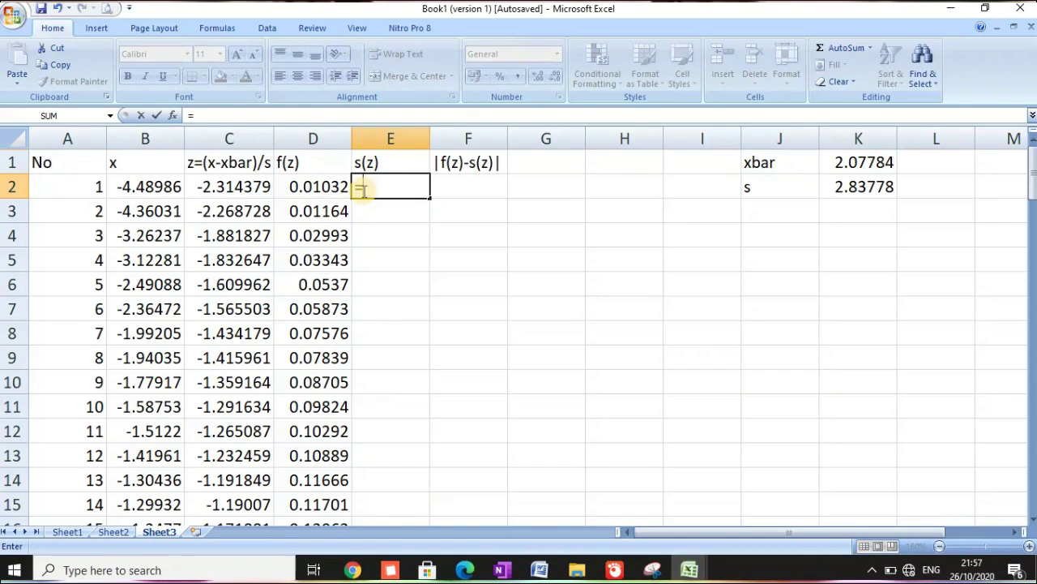
type("if")
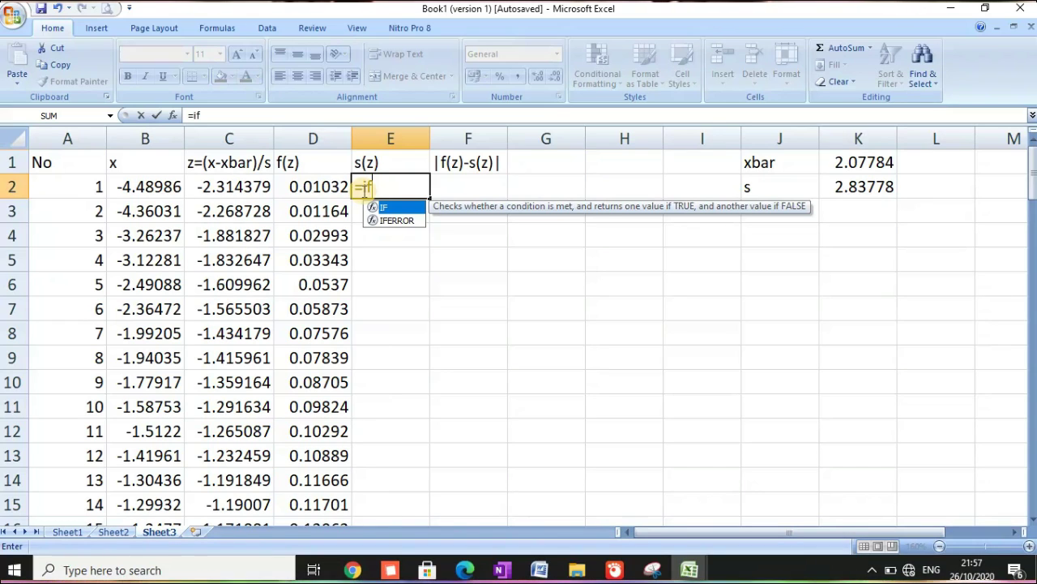
type("(")
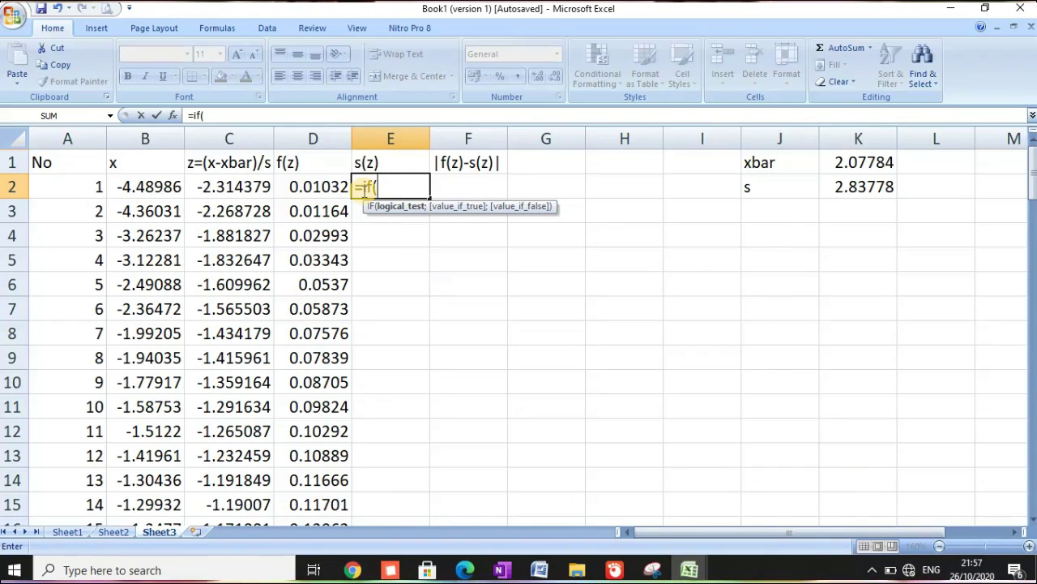
left_click(151, 186)
type("=")
left_click(149, 213)
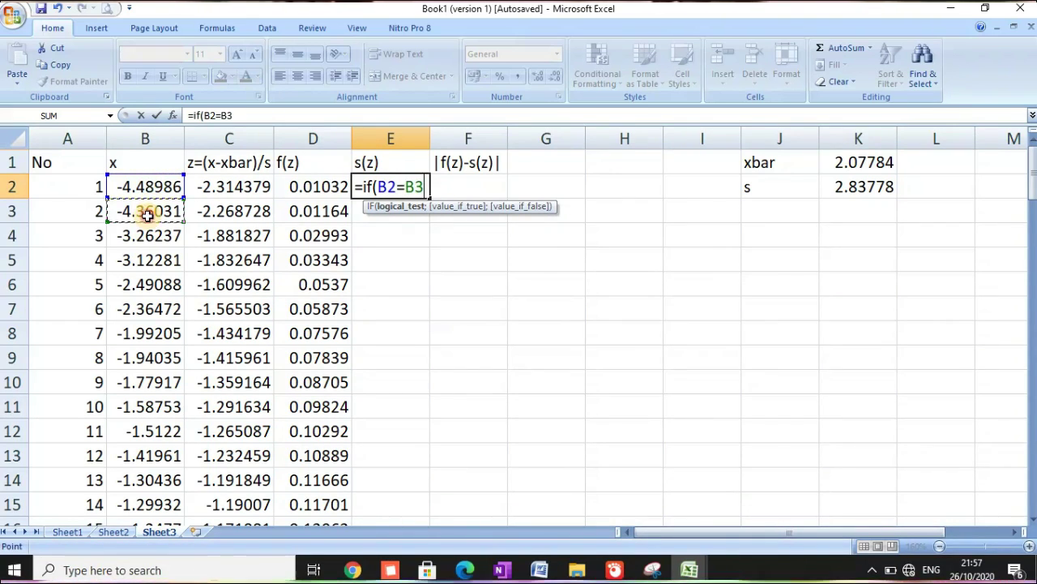
type(";")
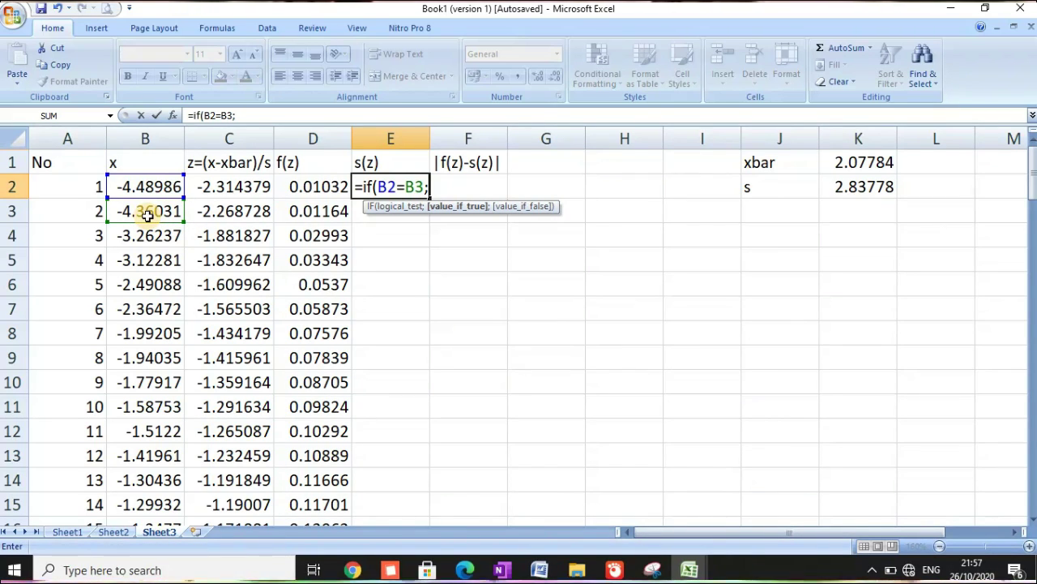
left_click(358, 214)
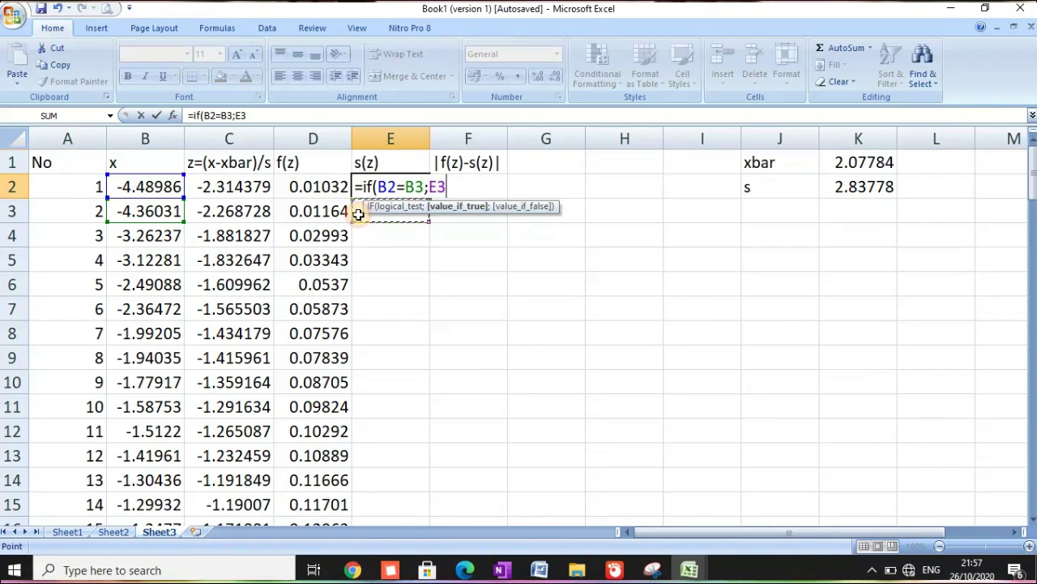
type(";")
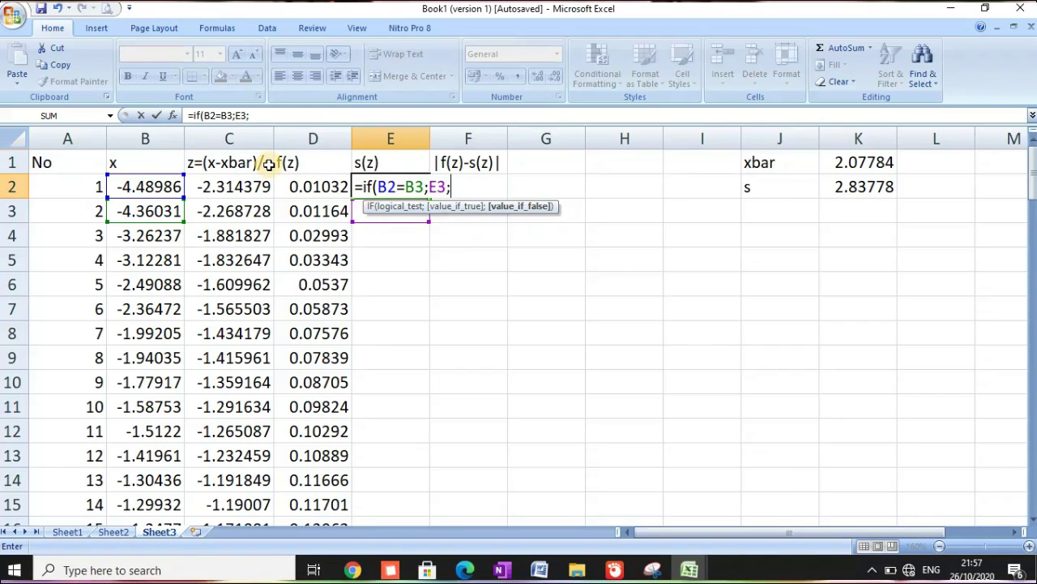
left_click(76, 186)
type("/")
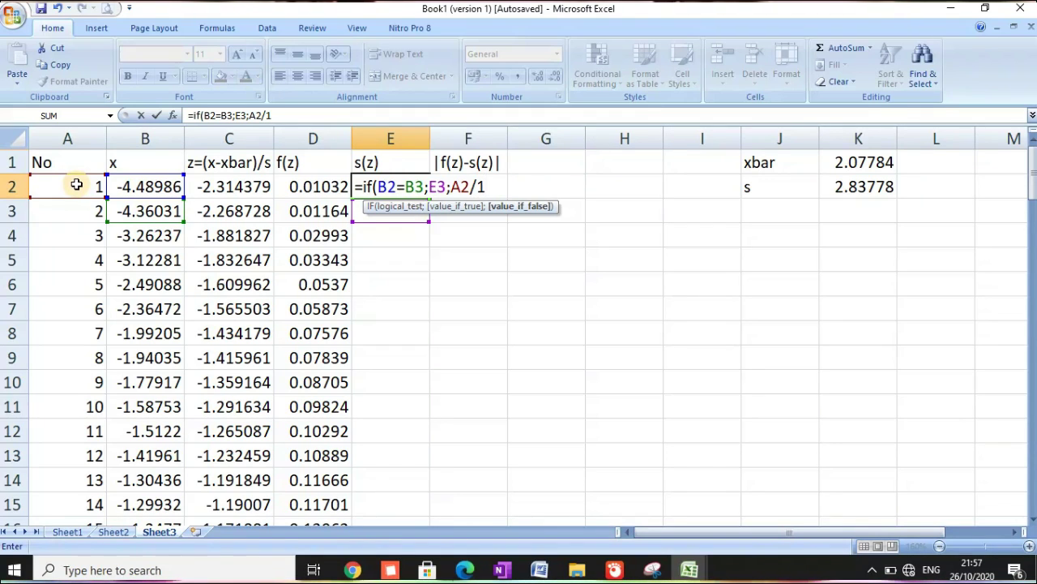
type("100")
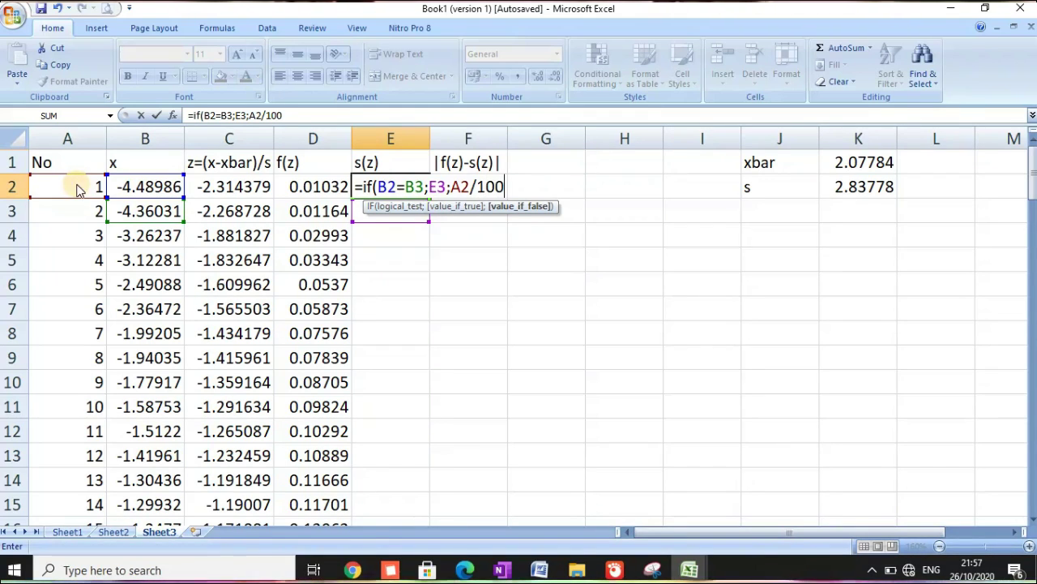
type(")")
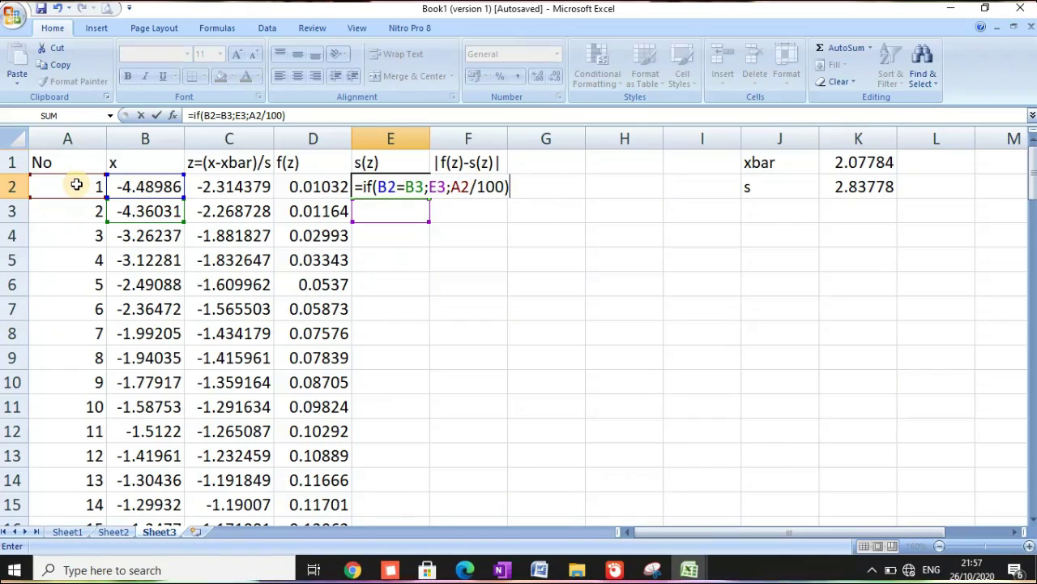
key("Return")
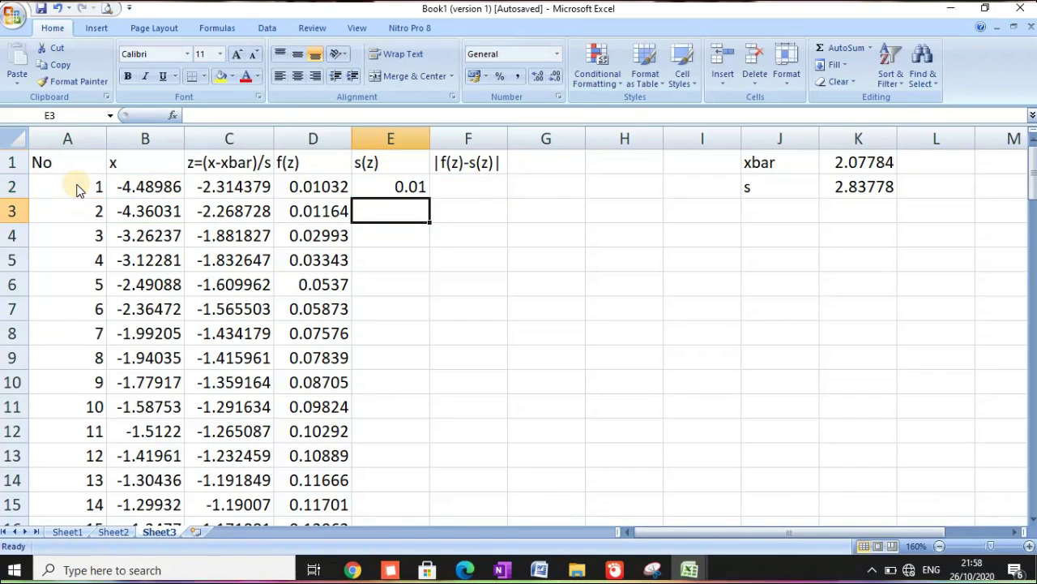
Fill the s(z) formula from E2 down to E101.
left_click(357, 187)
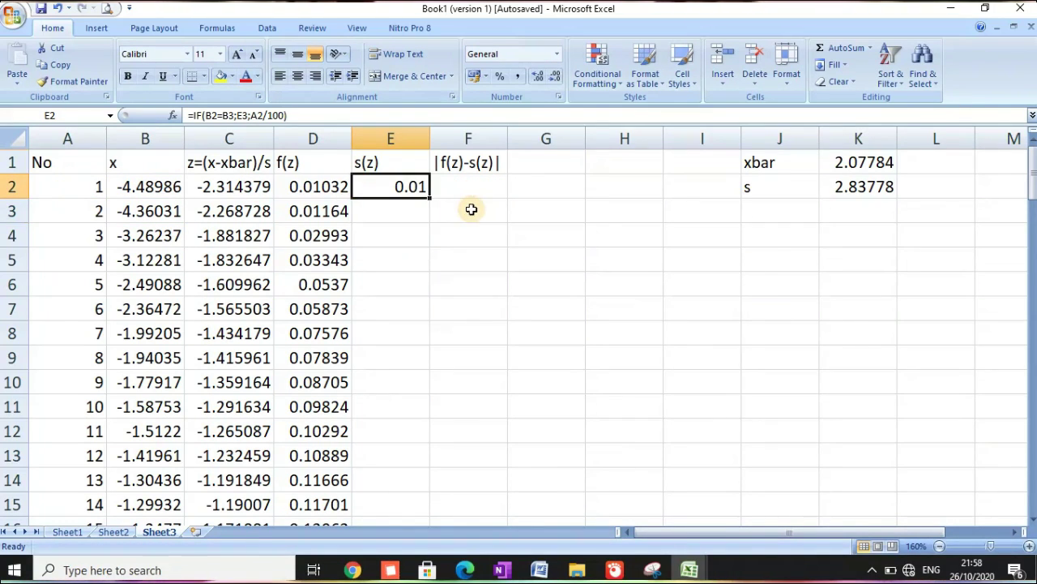
left_click_drag(429, 196, 371, 481)
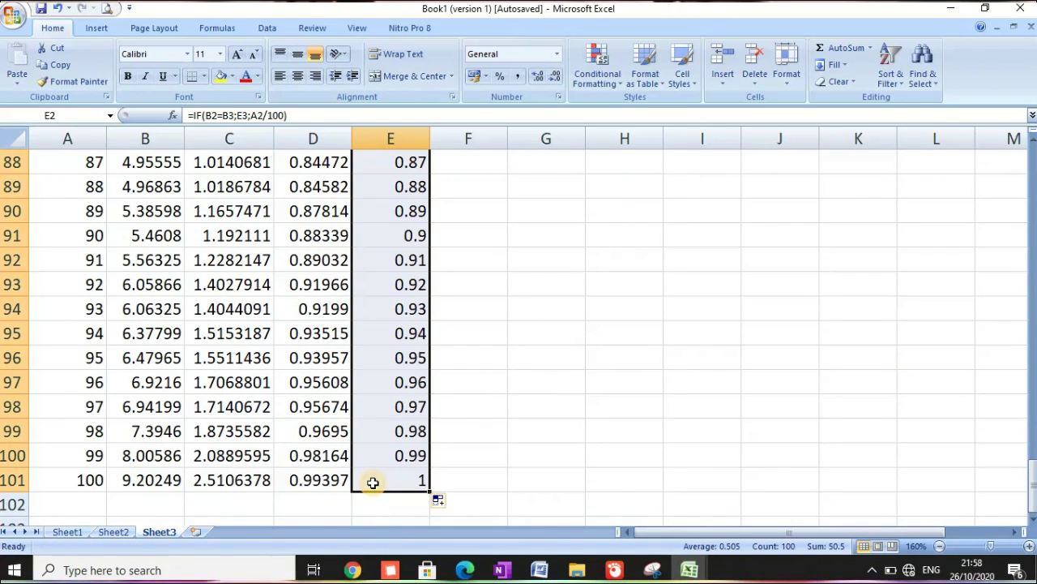
scroll(477, 391, "up", 16)
scroll(470, 393, "up", 13)
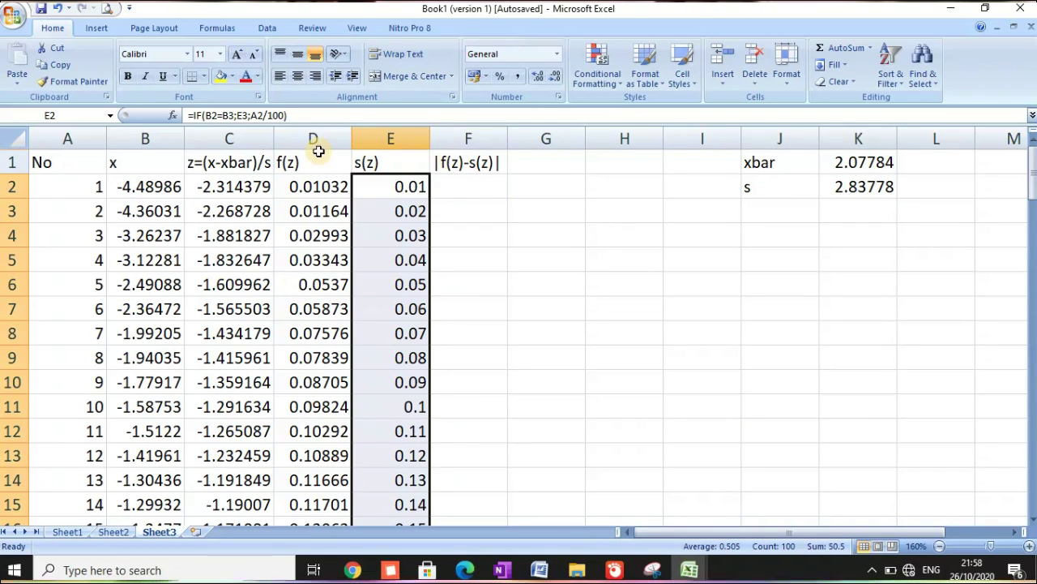
Enter the absolute difference formula =ABS(D2-E2) in F2 under |f(z)-s(z)|.
left_click(468, 186)
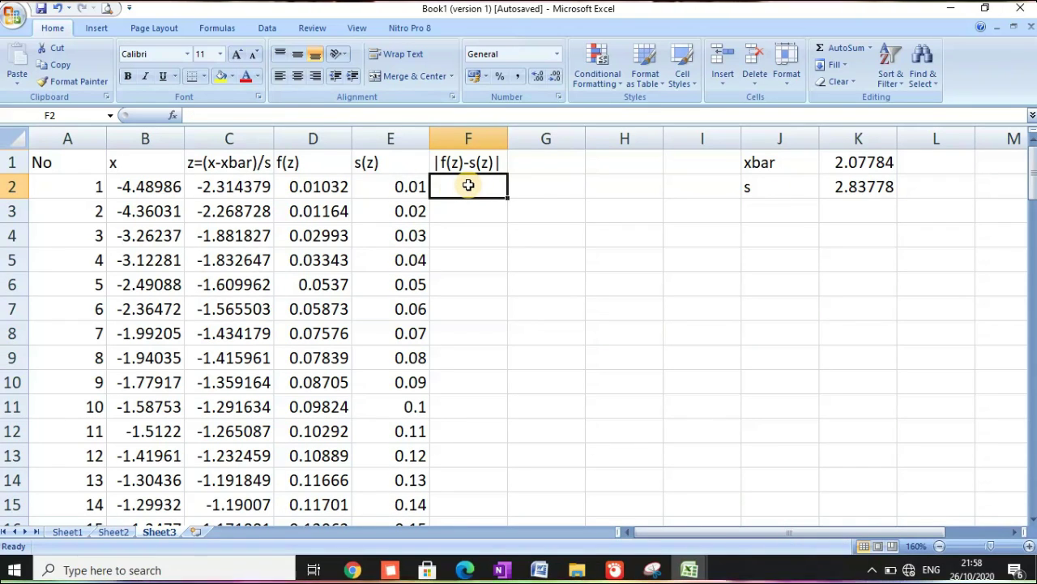
type("=")
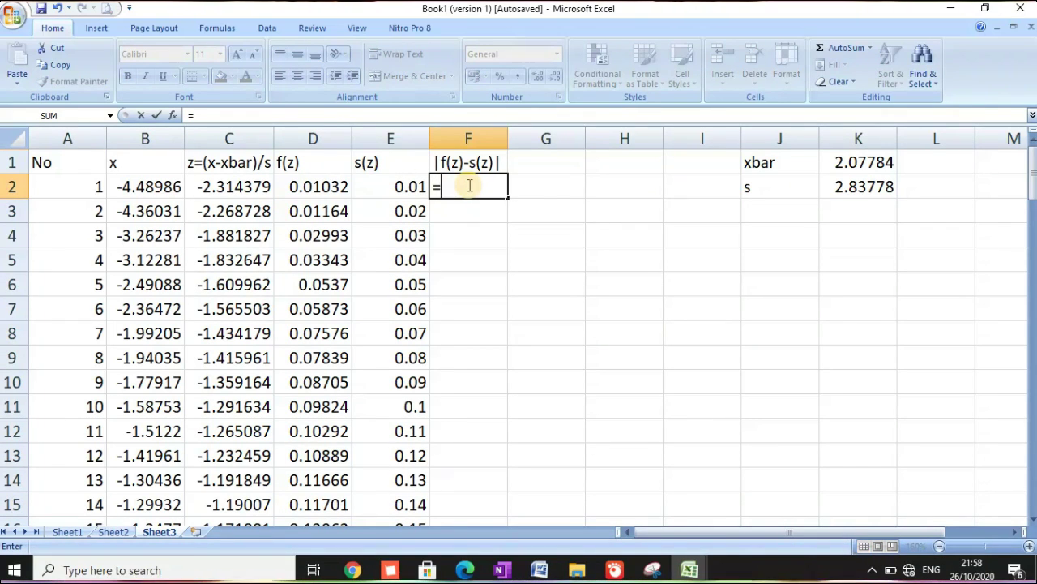
type("ab")
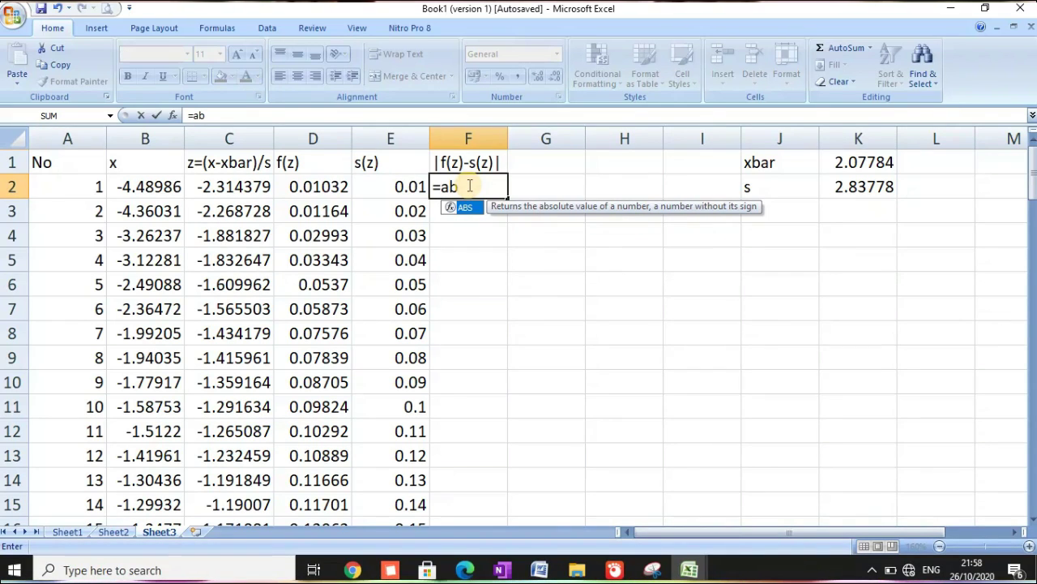
type("s")
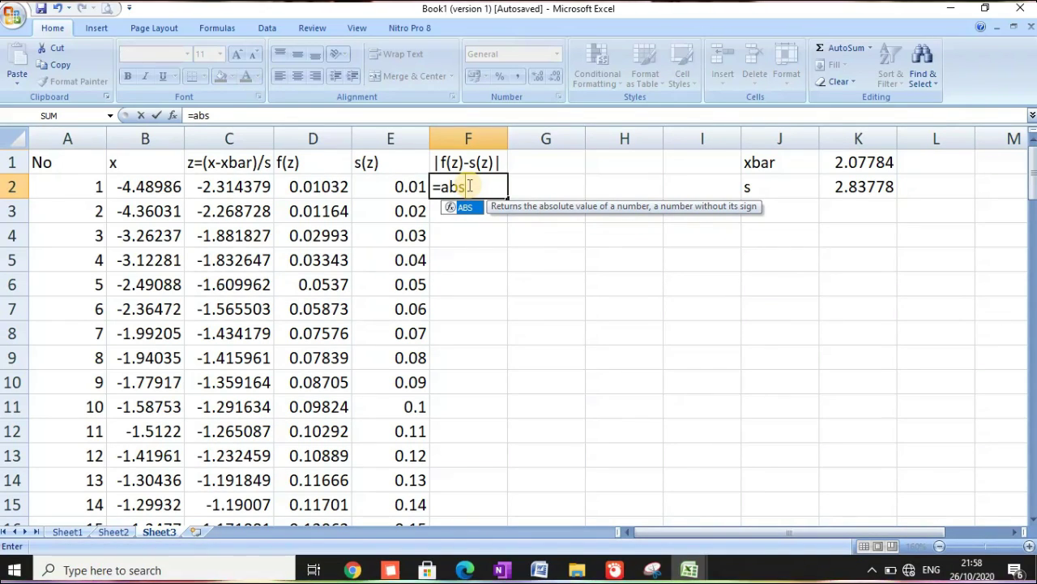
type("(")
left_click(316, 186)
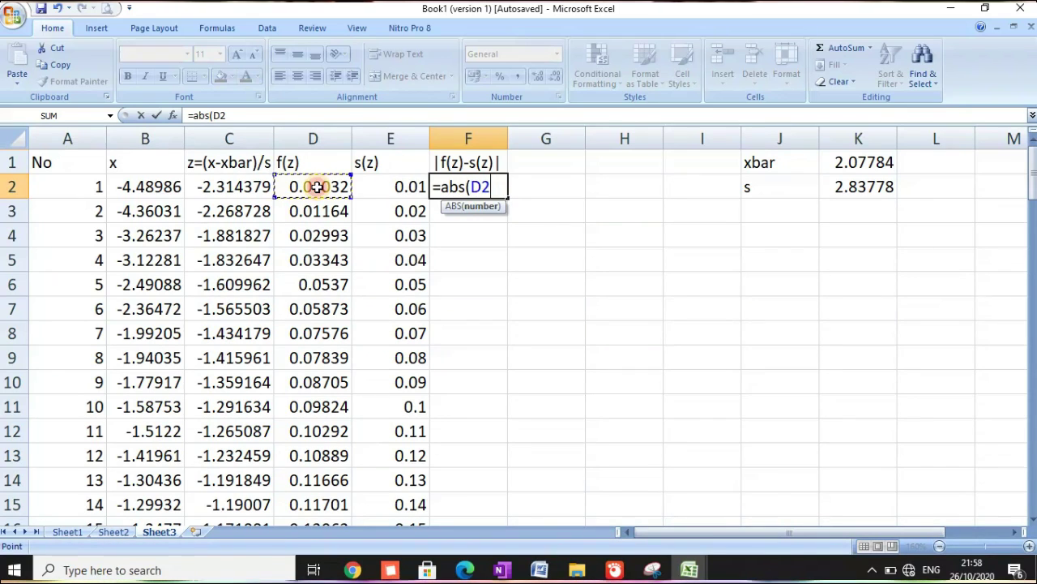
type("-")
left_click(391, 187)
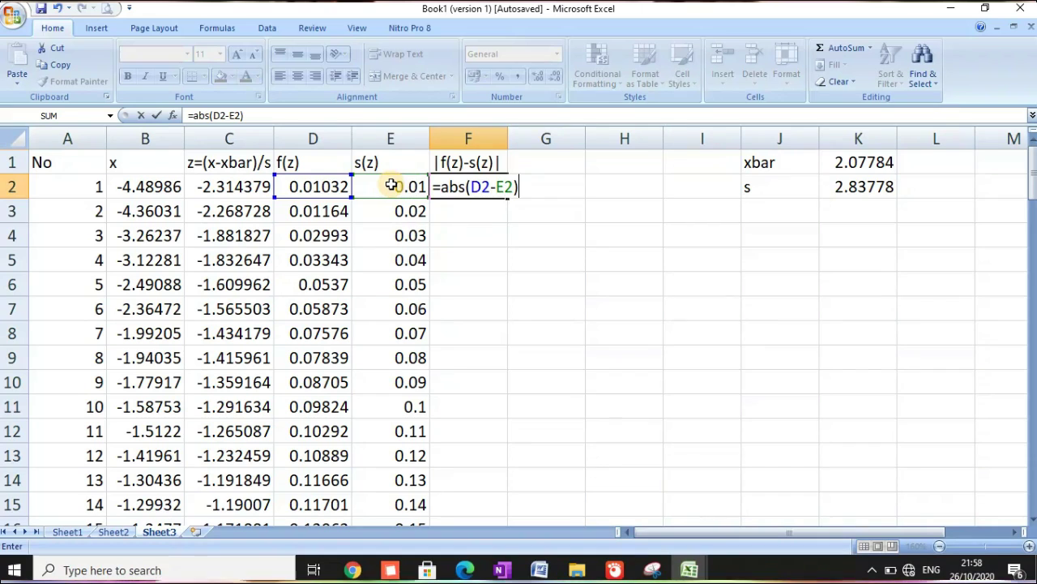
key("Return")
Fill the |f(z)-s(z)| formula from F2 down to F101.
left_click(494, 182)
left_click_drag(511, 199, 486, 486)
left_click_drag(508, 536, 507, 491)
scroll(449, 552, "up", 6)
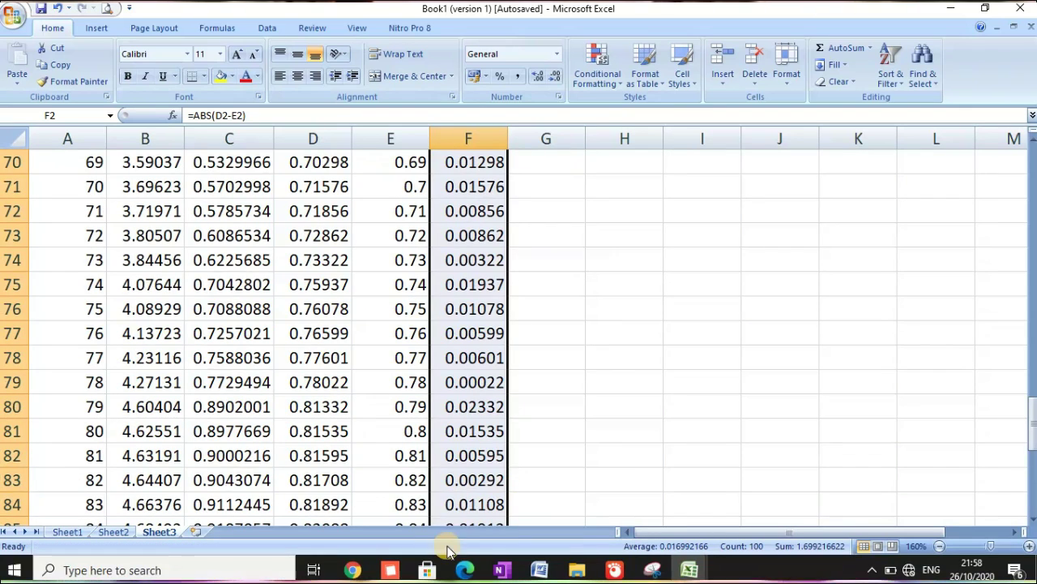
scroll(580, 223, "up", 20)
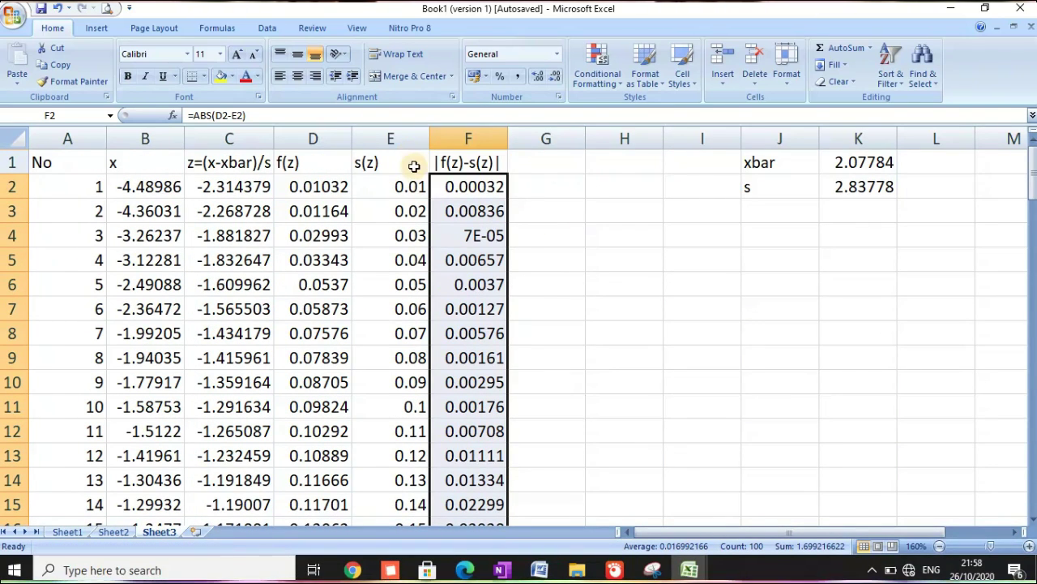
left_click(607, 227)
left_click(581, 192)
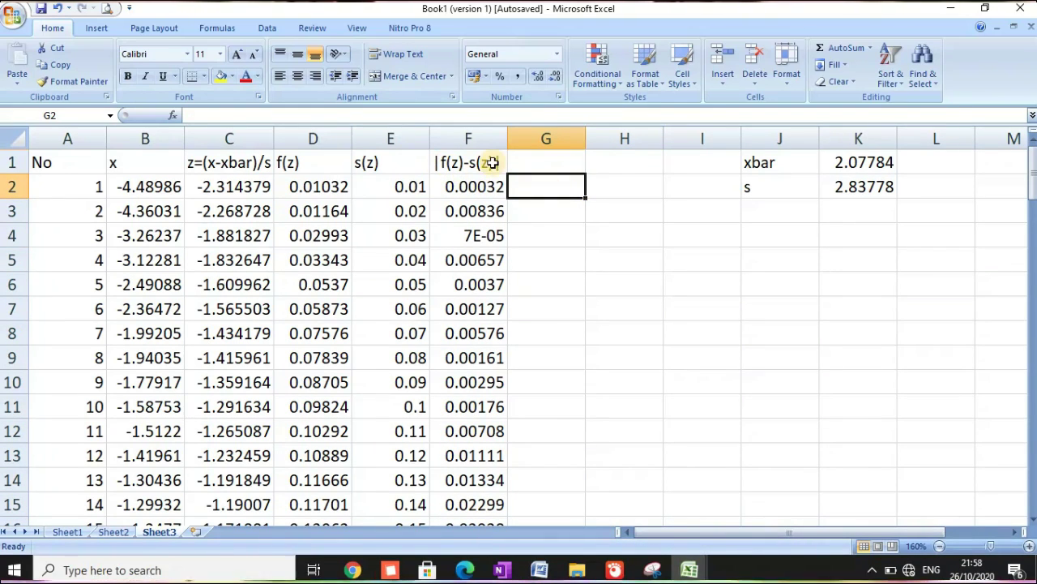
Enter the label L in J3 and the formula =MAX(F2:F101) in K3 for the largest |f(z)-s(z)|.
left_click(610, 189)
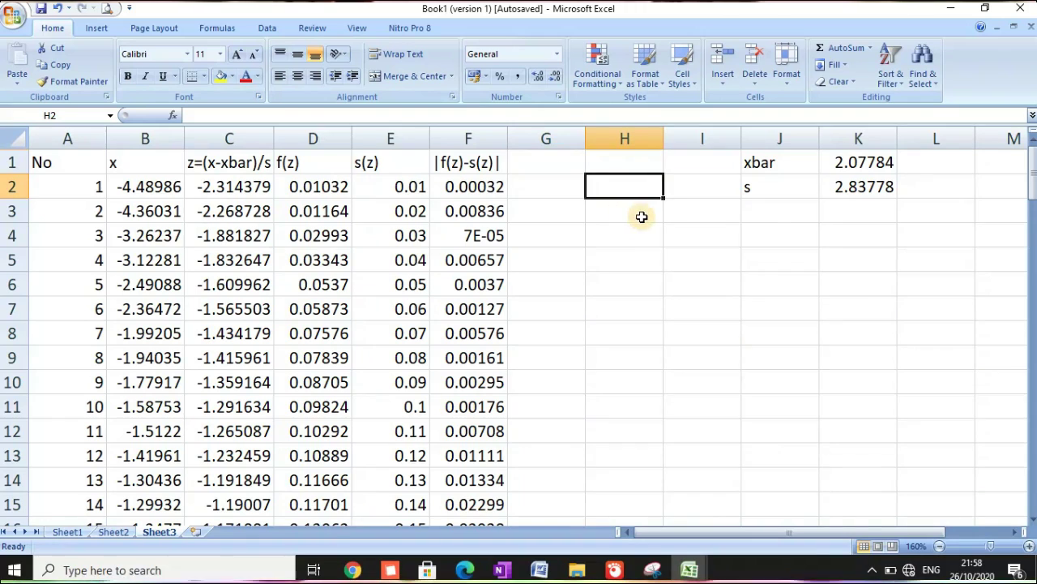
left_click(759, 210)
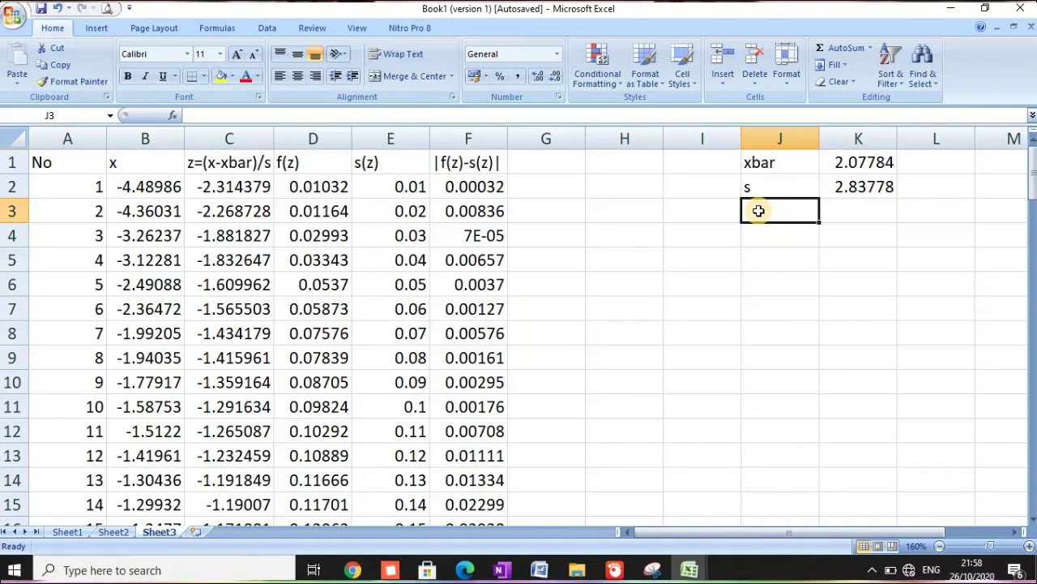
type("L")
left_click(847, 211)
type("=ms")
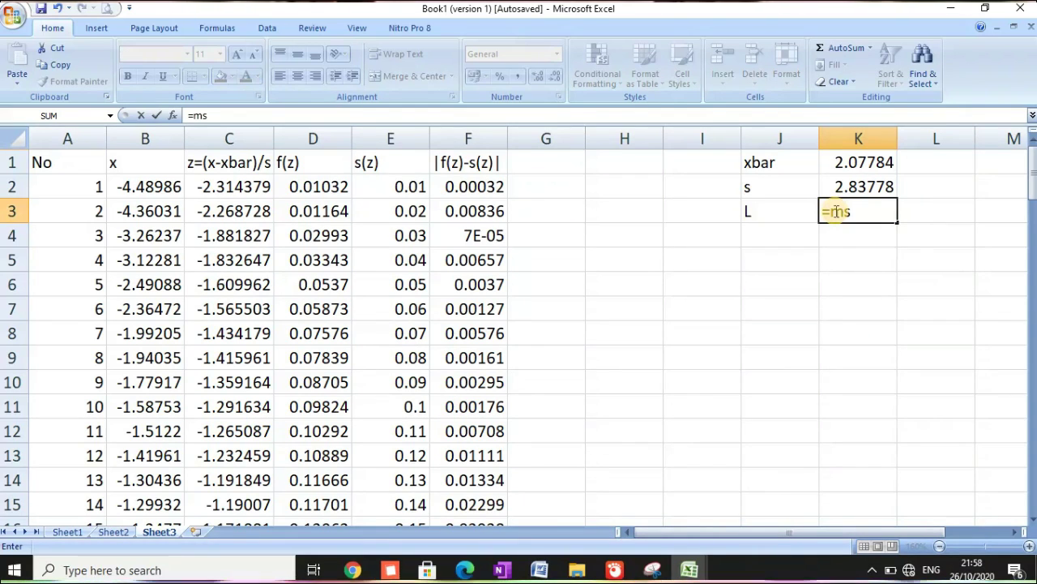
key("BackSpace")
type("ak")
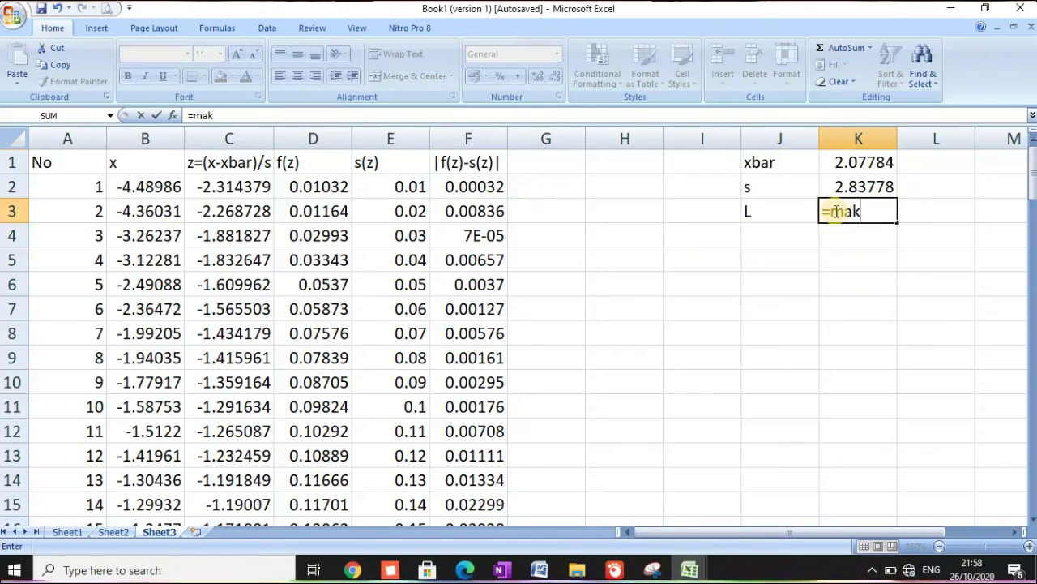
key("BackSpace")
type("x")
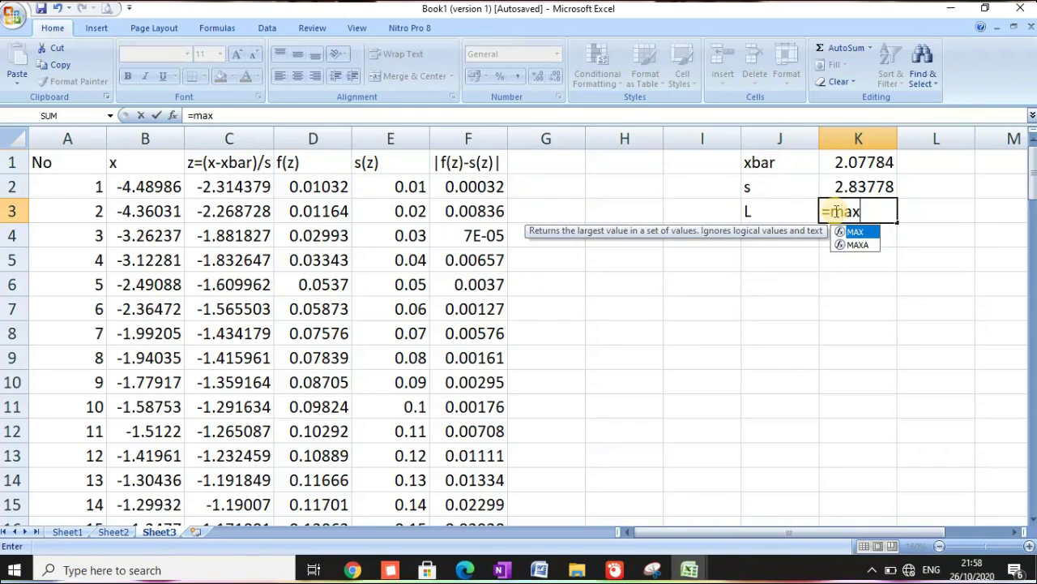
type("(")
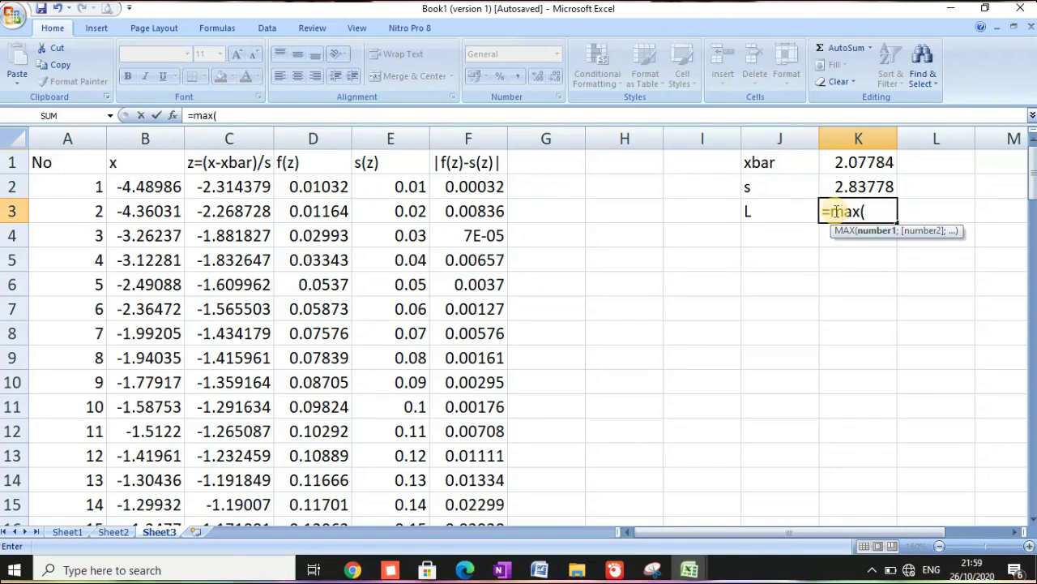
left_click_drag(470, 190, 494, 484)
type(")")
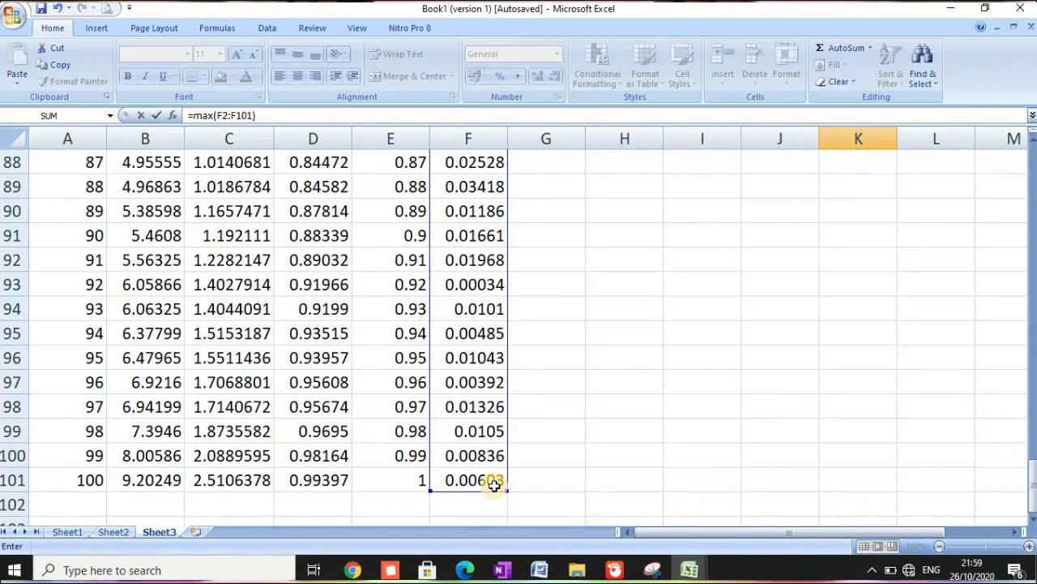
key("Return")
scroll(805, 382, "up", 1)
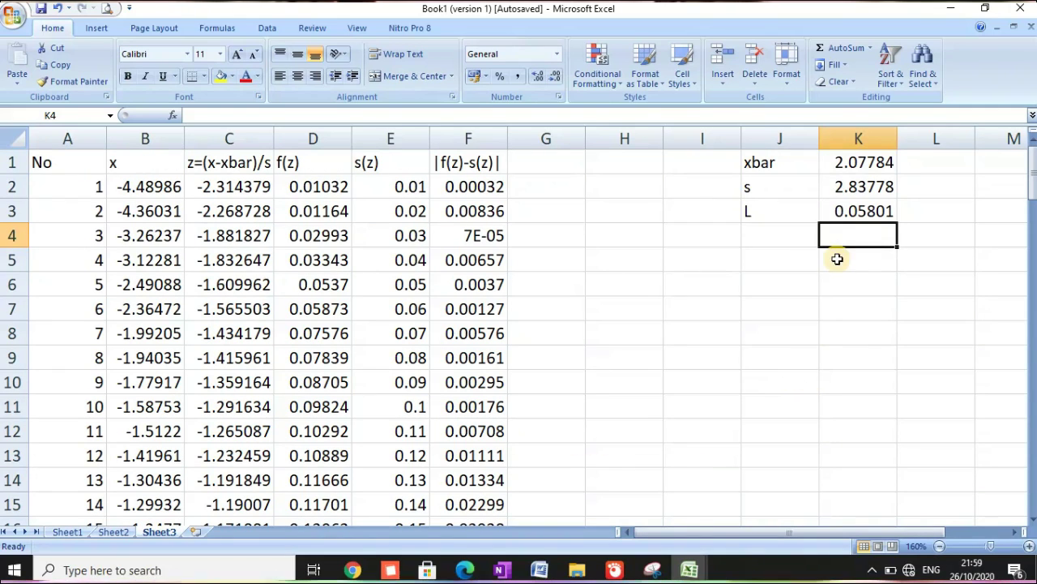
left_click(770, 214)
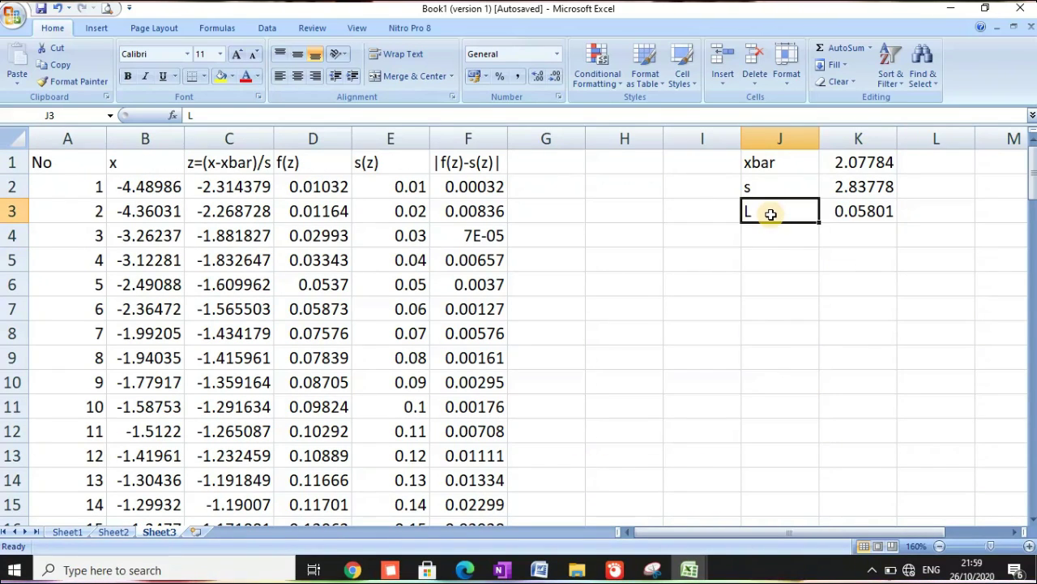
left_click(883, 213)
left_click(808, 211)
left_click(850, 211)
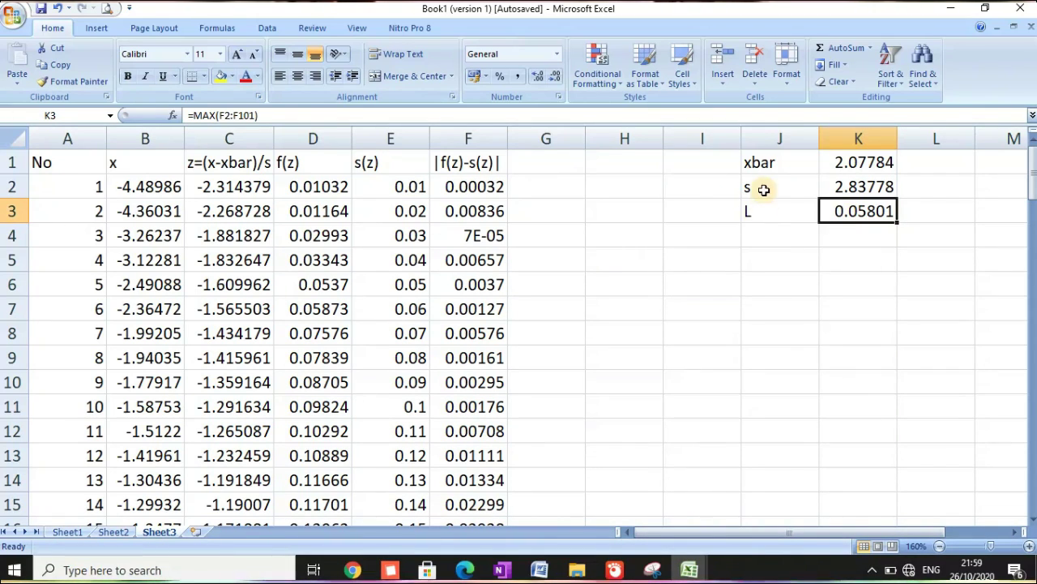
Enter the label Ltabel in J4 and the significance level note alpha=0,05 in L4.
left_click(781, 240)
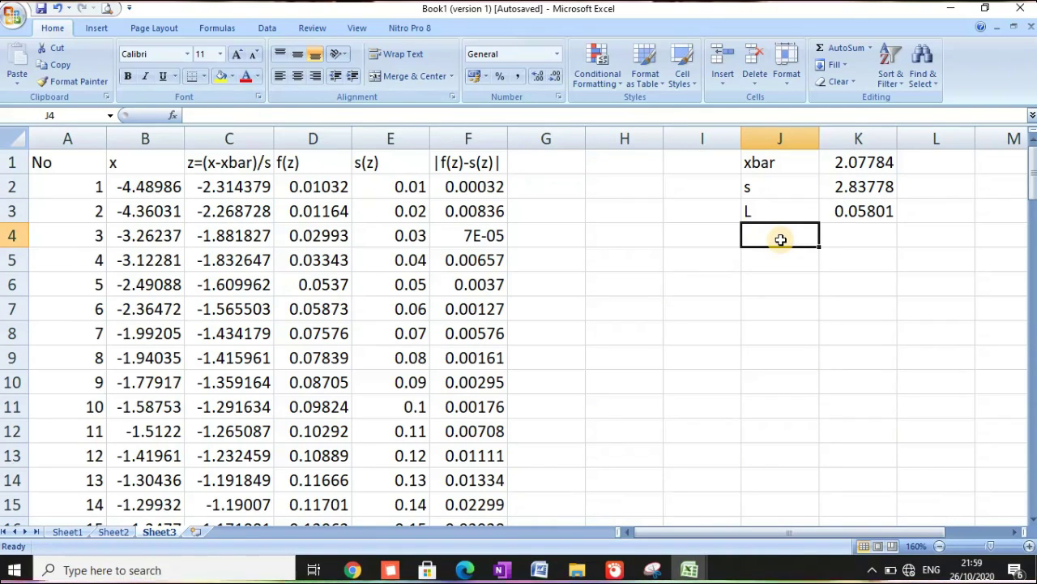
type("L")
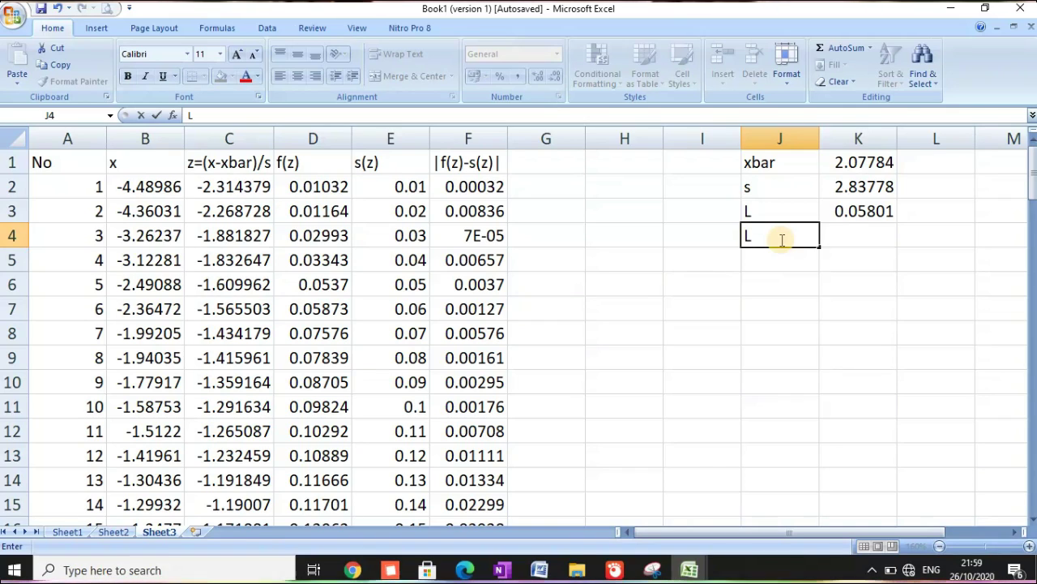
type("tabel")
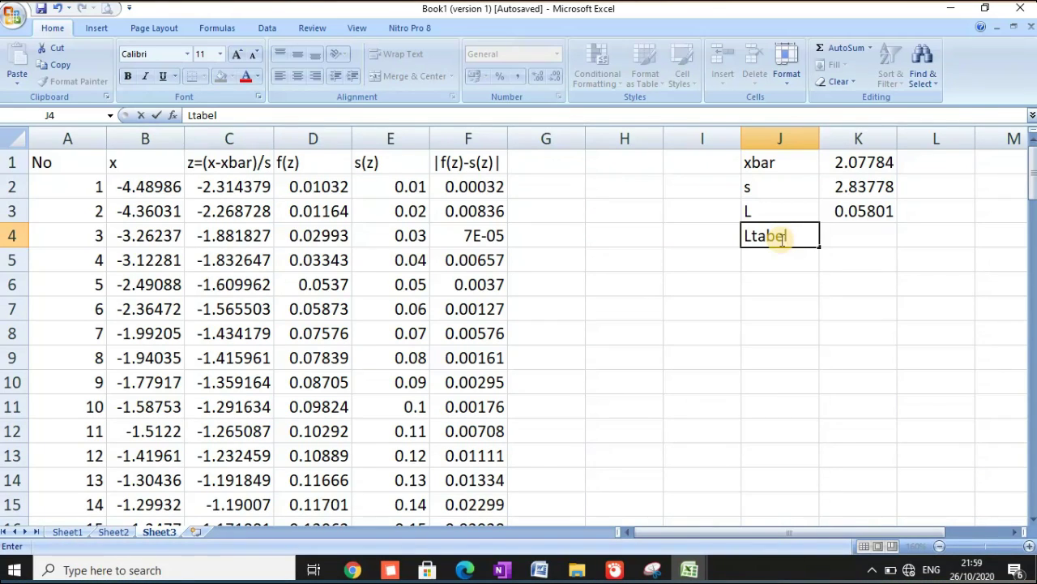
left_click(854, 234)
type("=")
key("Escape")
left_click(923, 235)
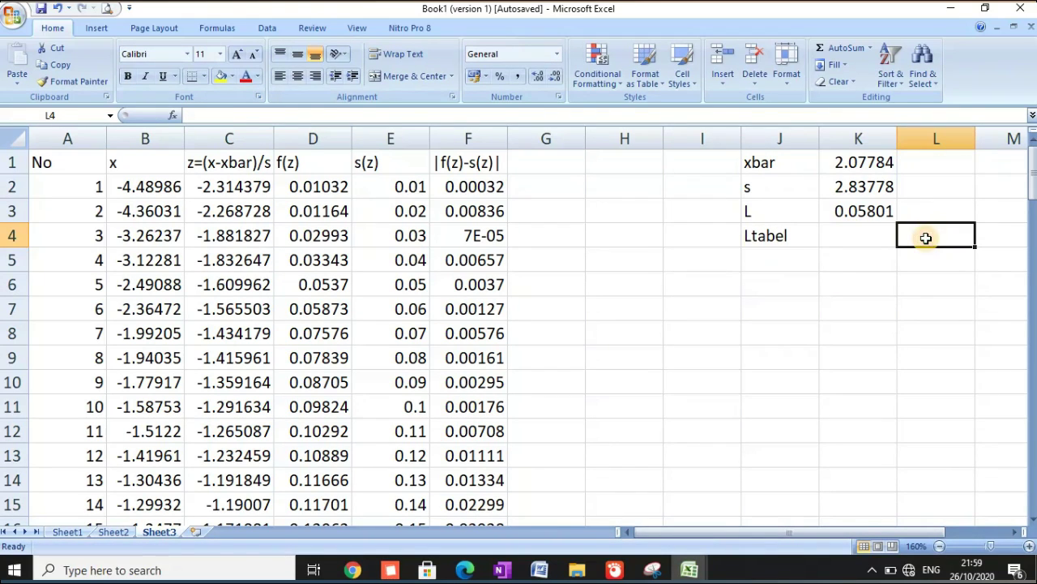
type("a")
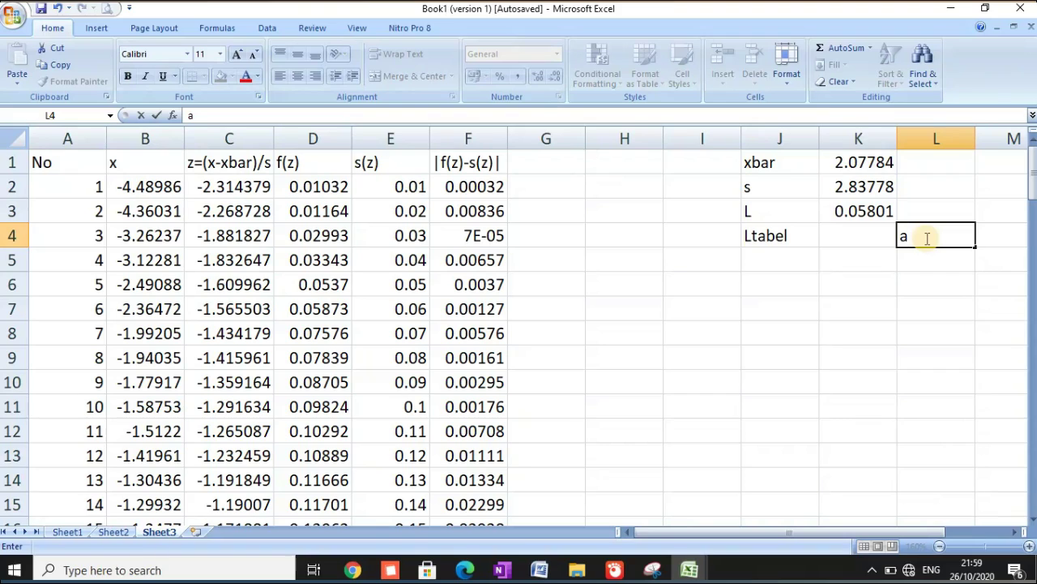
type("lpha=0,05")
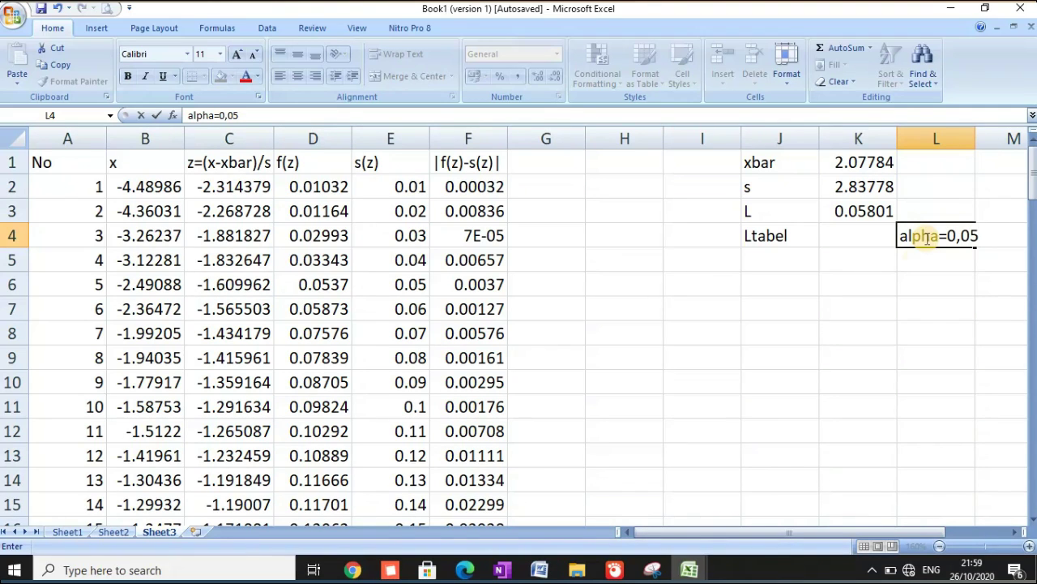
left_click(917, 301)
Enter the critical value formula =0.886/SQRT(100) in K4 beside Ltabel.
left_click(859, 235)
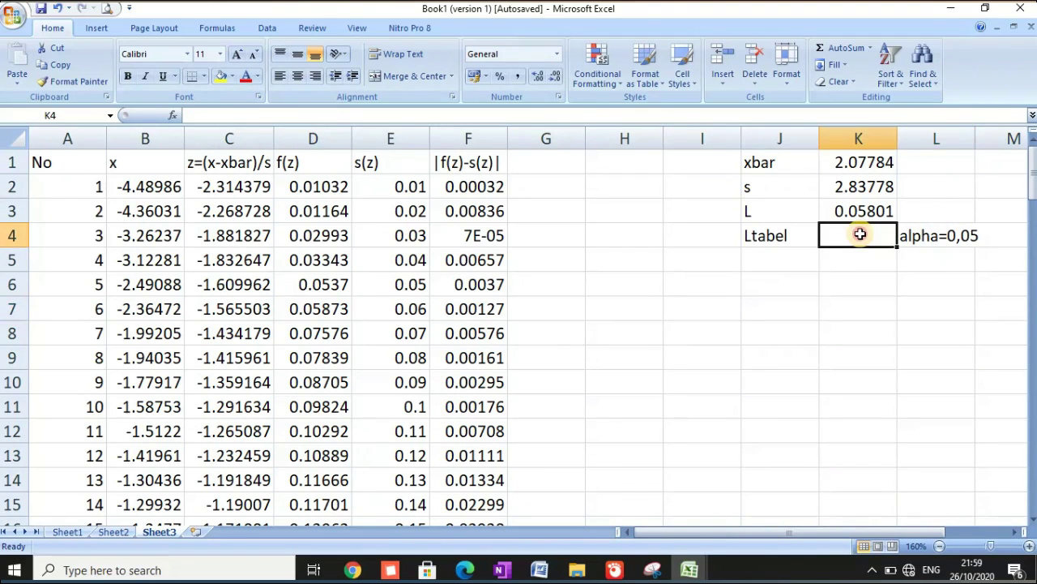
type("=")
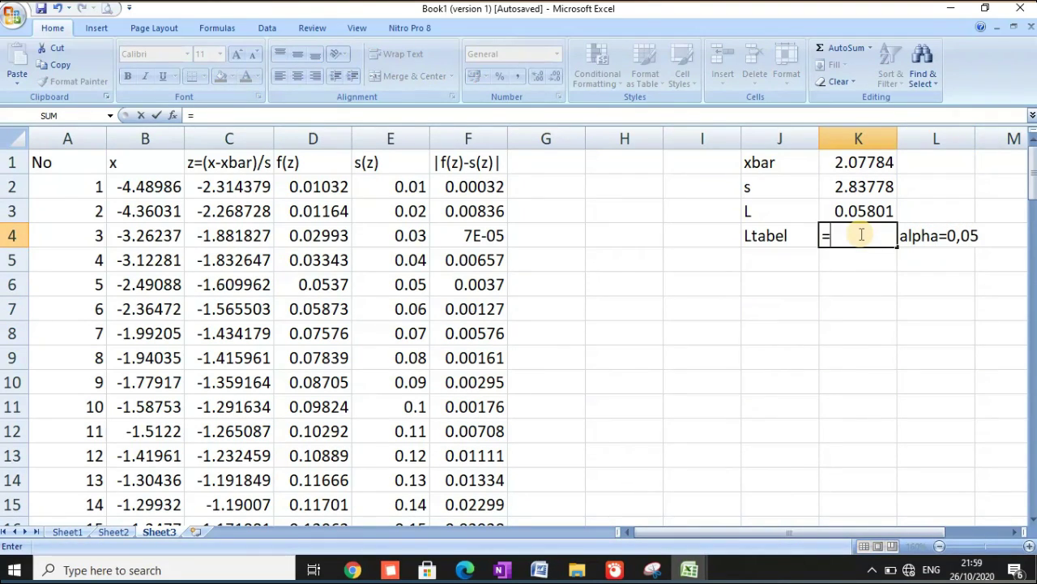
type("0.")
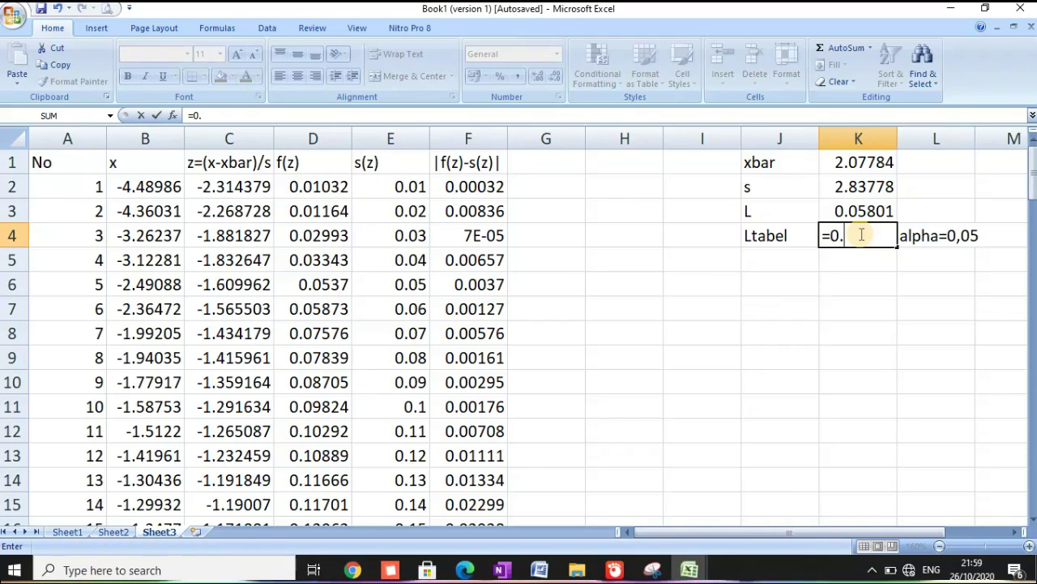
type("886")
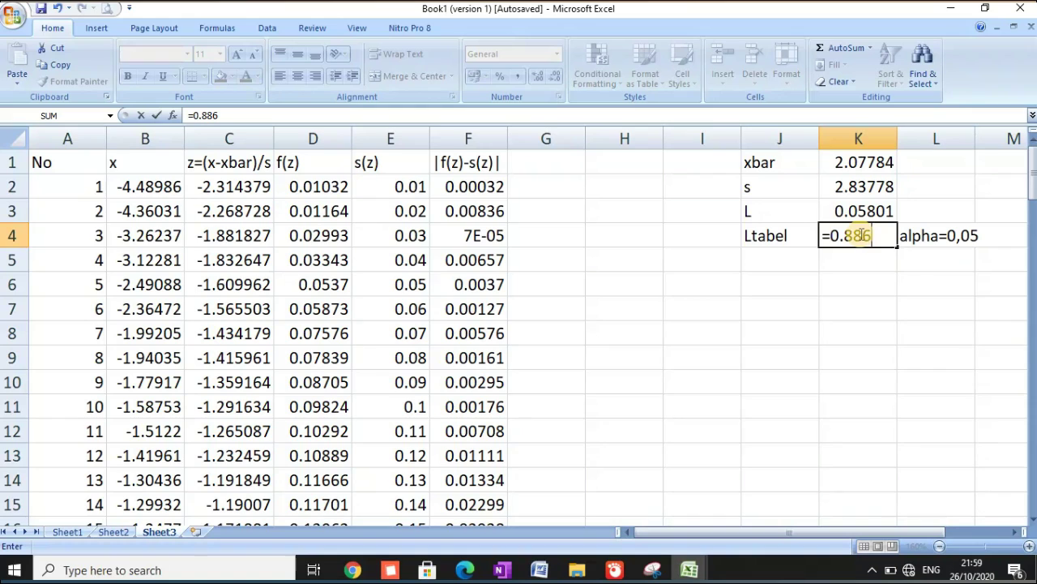
type("/sq")
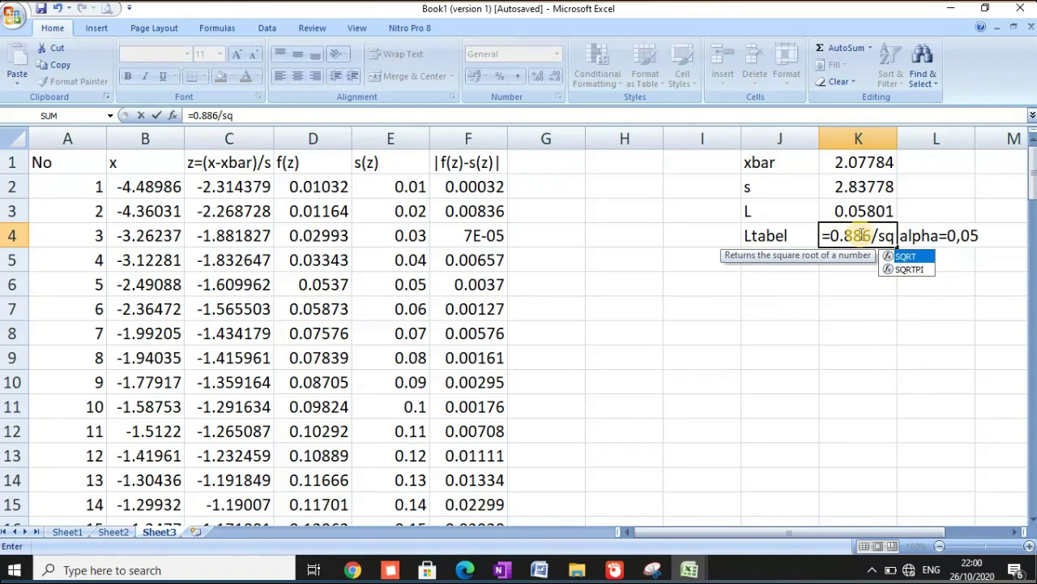
type("uare")
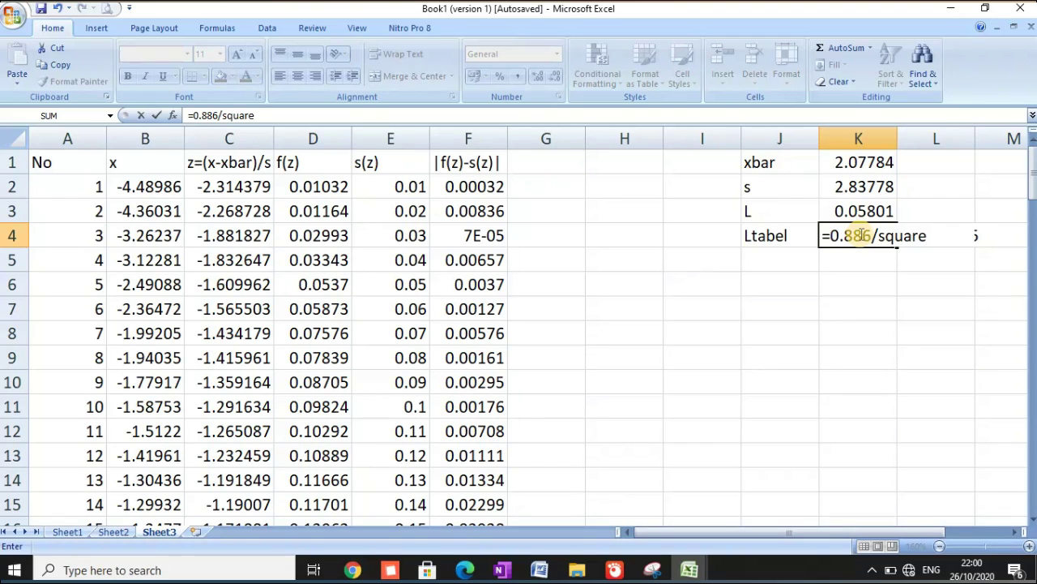
key("BackSpace")
key("BackSpace")
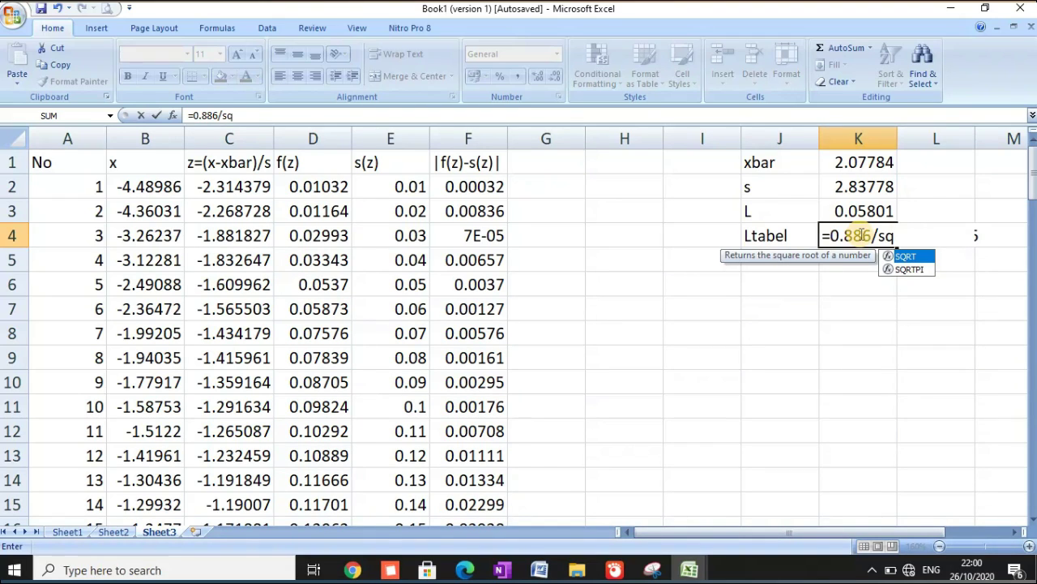
double_click(914, 256)
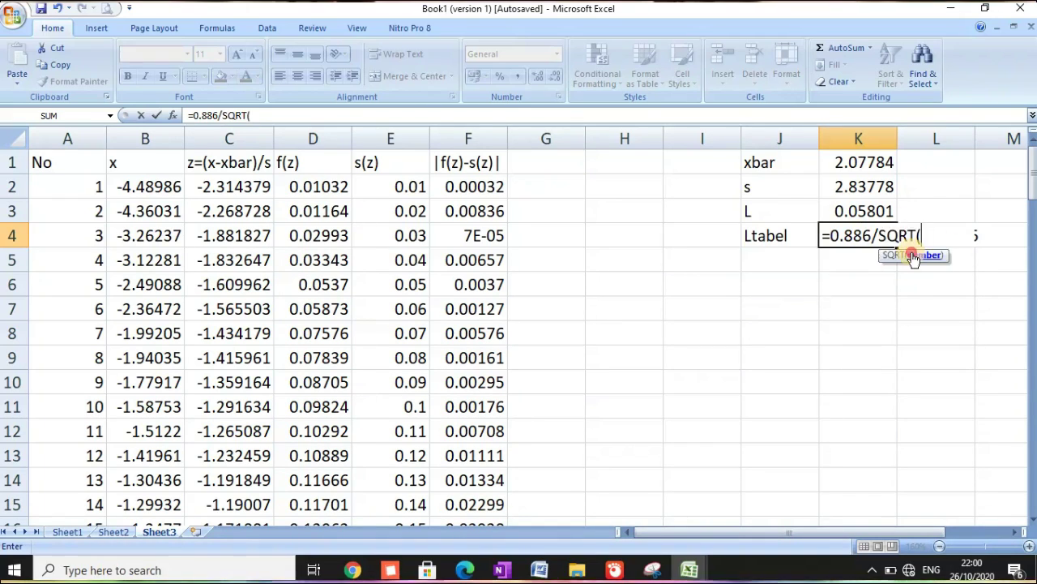
type("10")
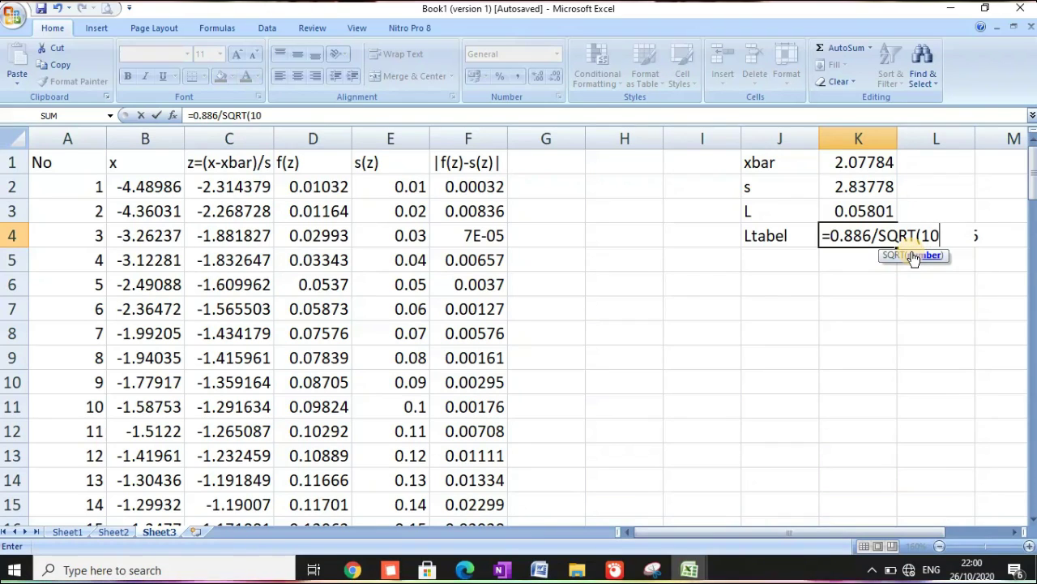
type("0)")
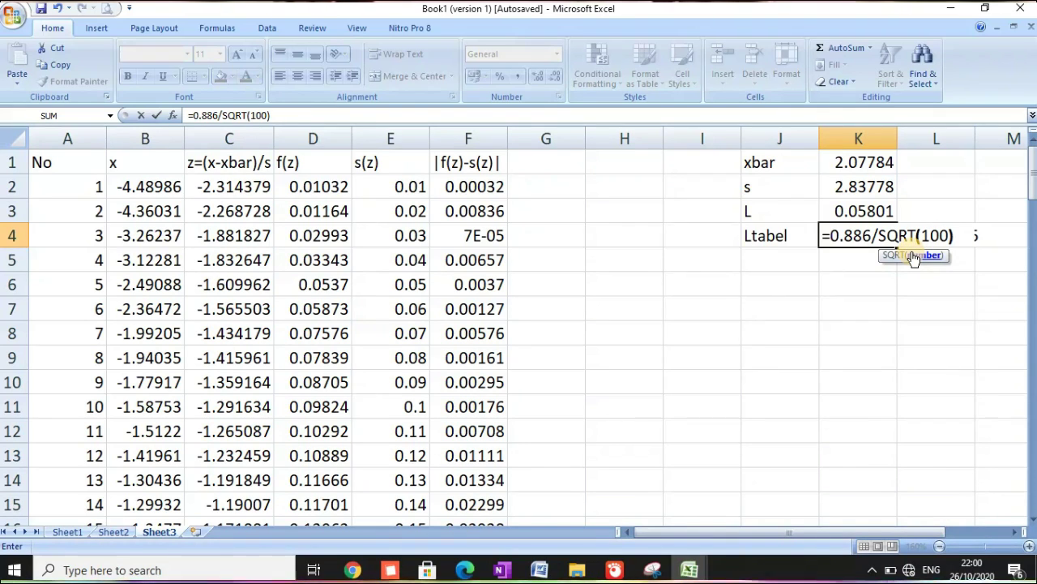
key("Return")
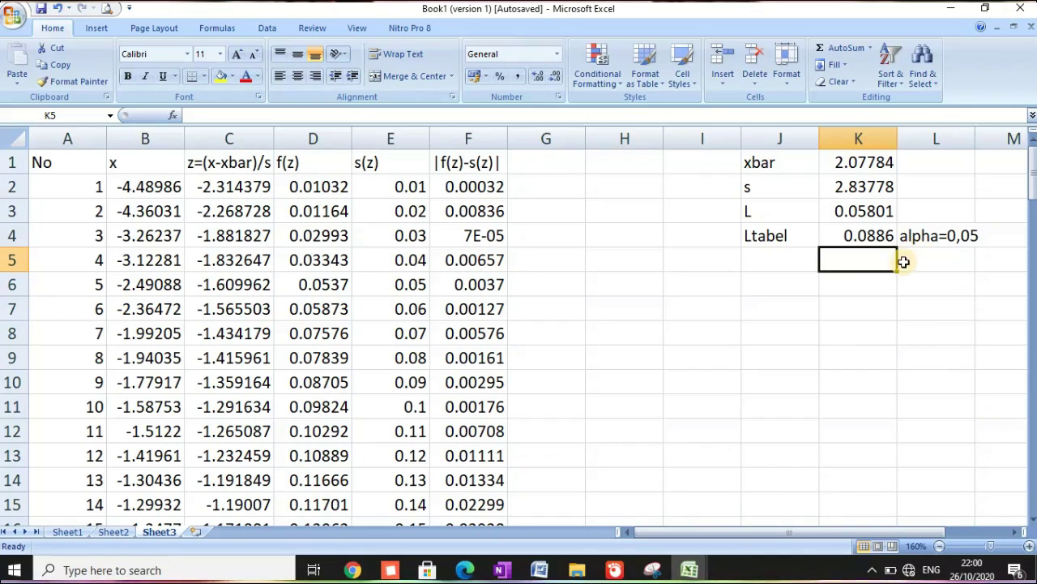
Compare the calculated L value in K3 with the Ltabel critical value in K4.
left_click(855, 236)
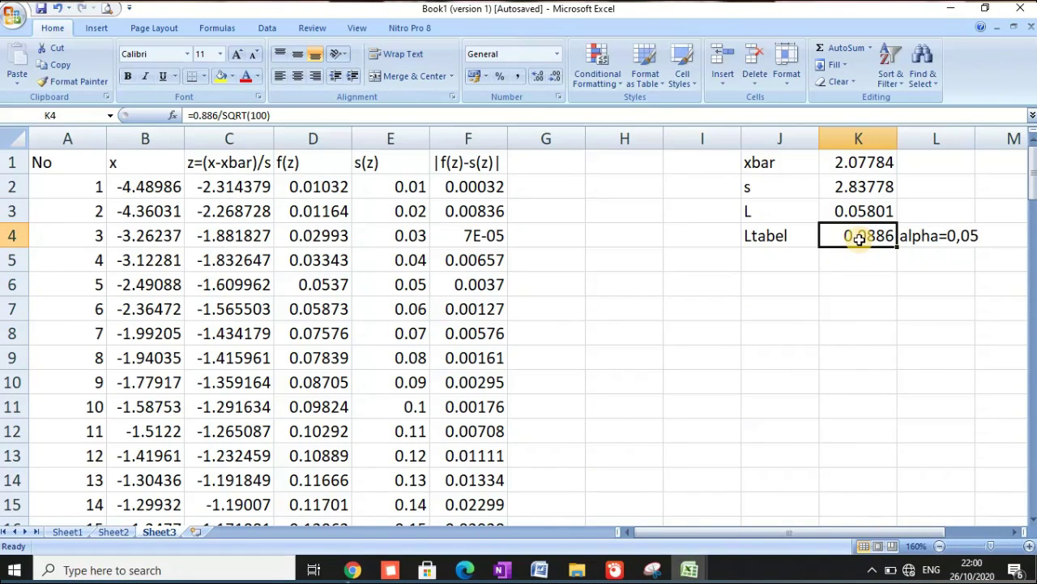
left_click(776, 212)
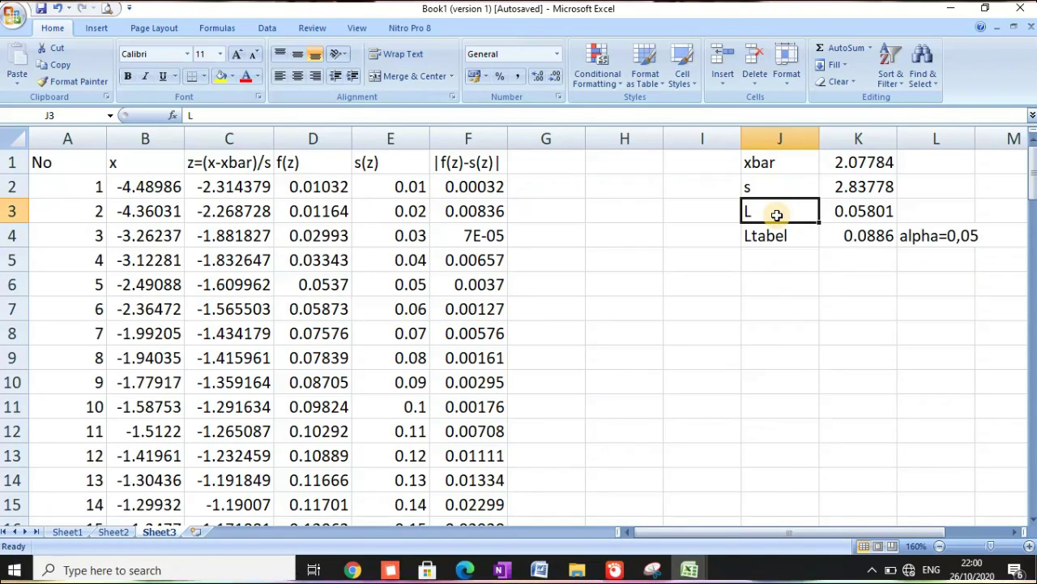
left_click(792, 238)
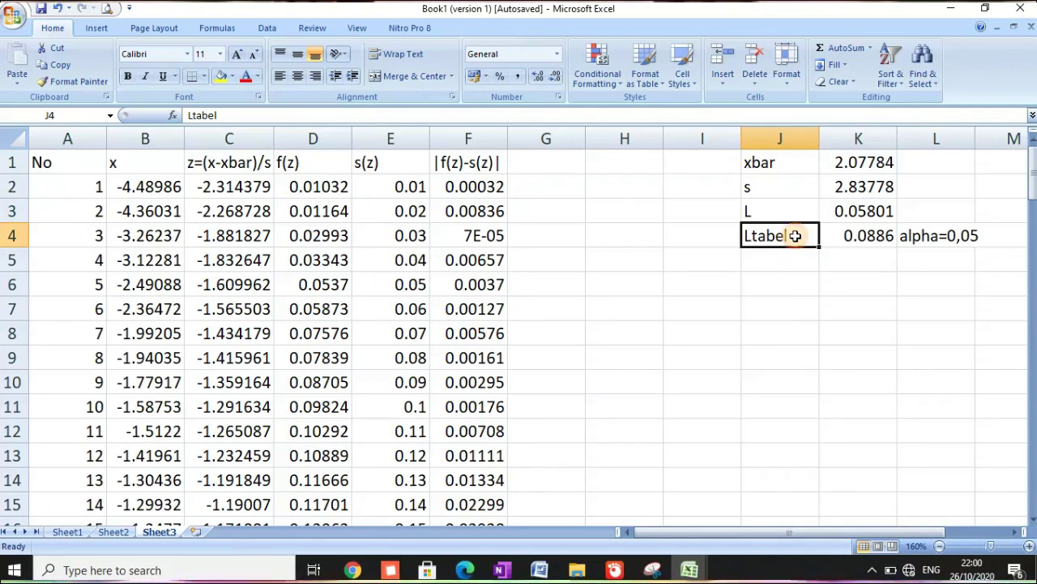
left_click(796, 216)
left_click(798, 234)
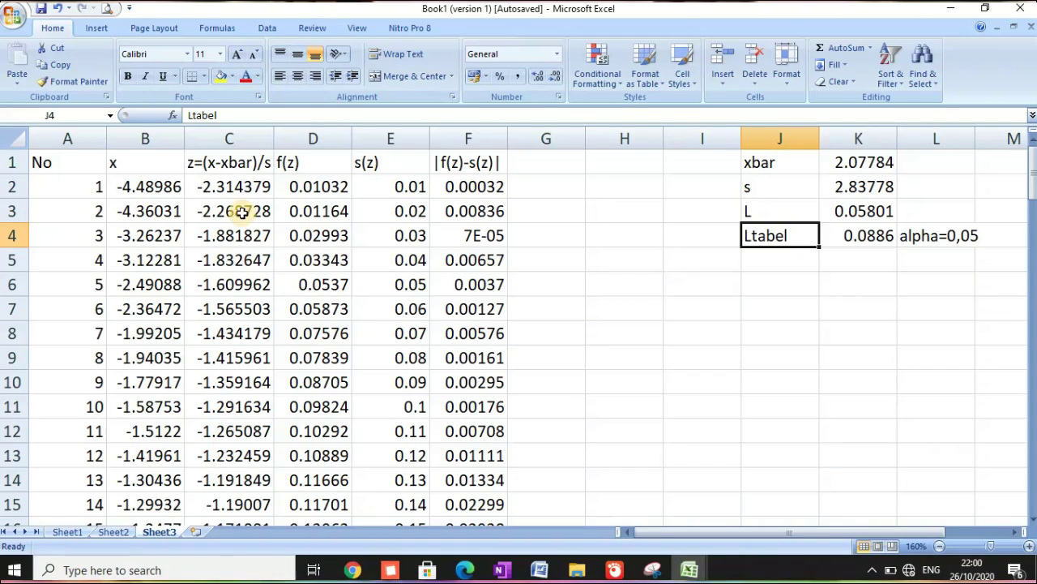
left_click(781, 212)
left_click(787, 235)
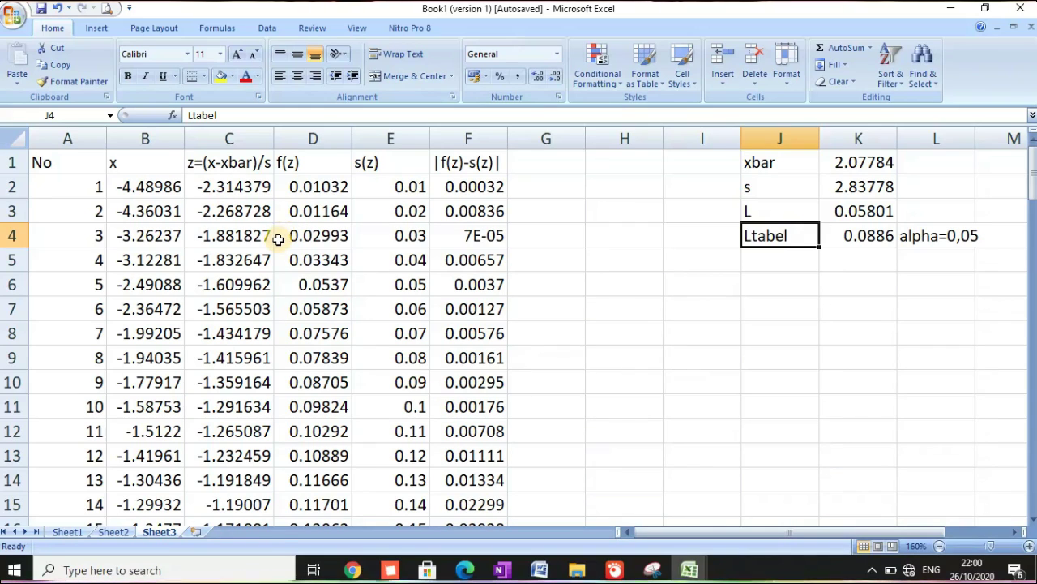
left_click(774, 278)
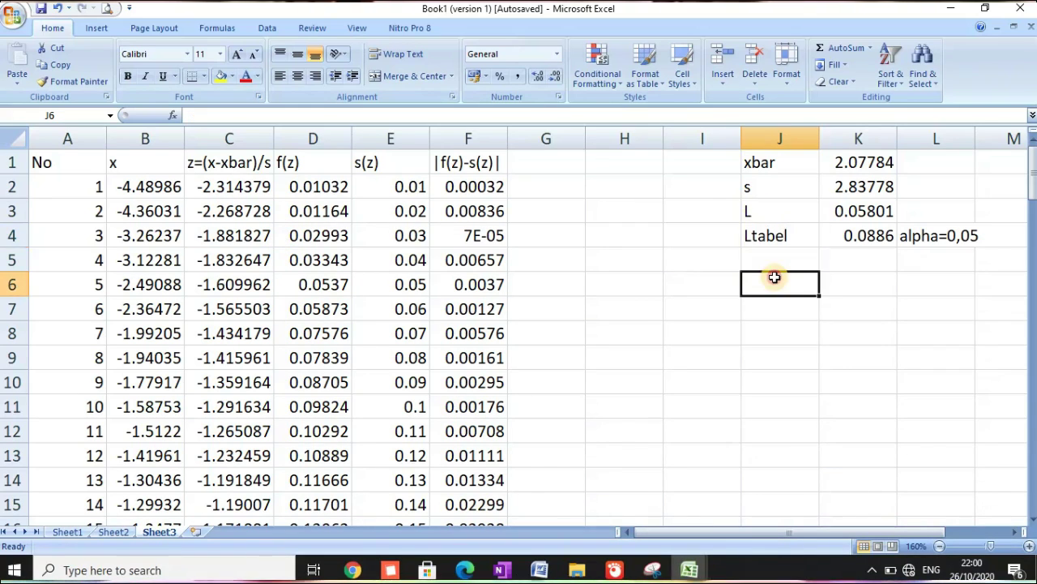
left_click(790, 213)
left_click(859, 215)
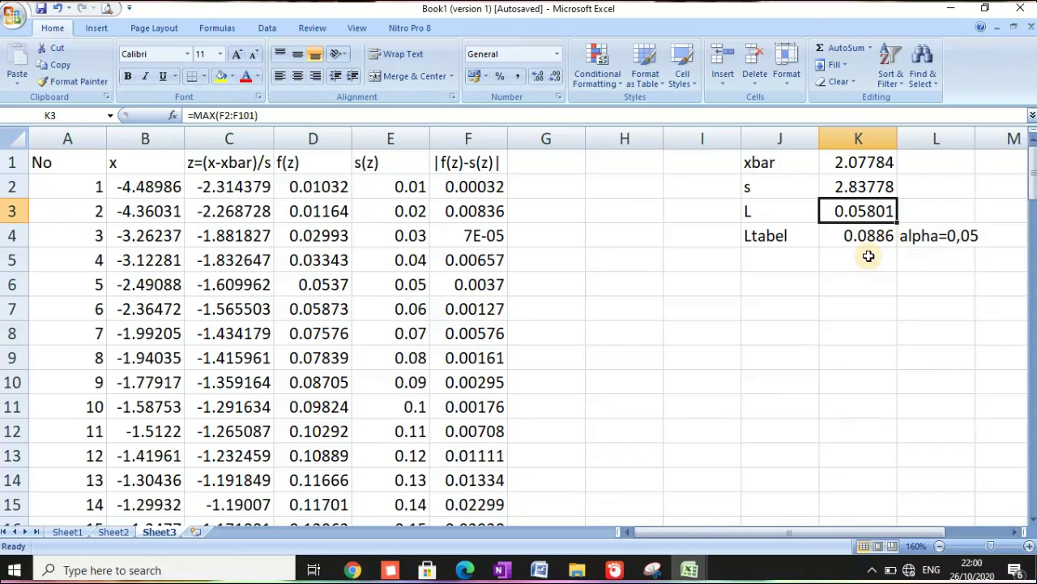
Enter the test conclusion Normal in J6, below the L and Ltabel values.
left_click(785, 282)
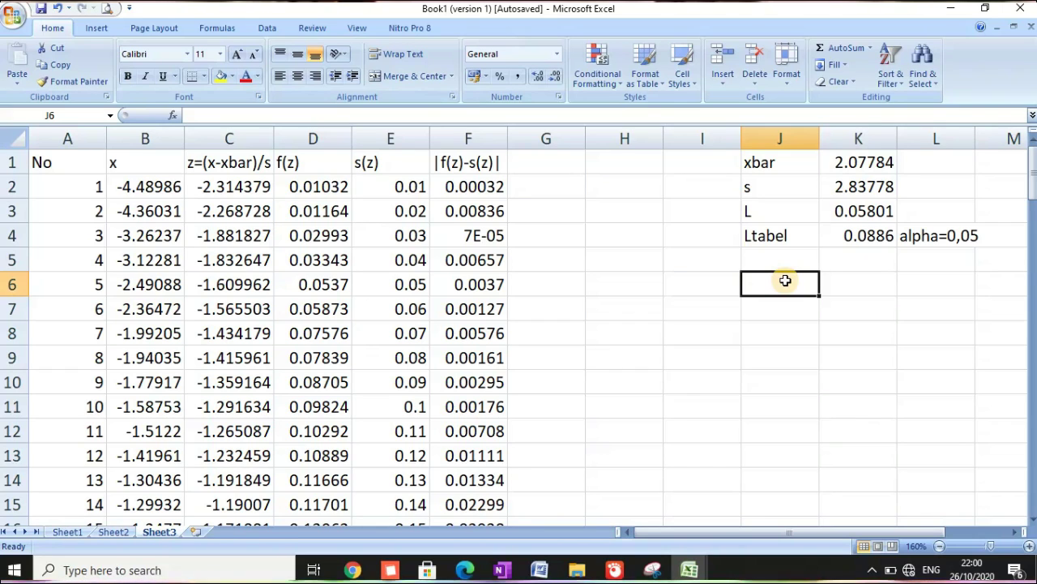
type("No")
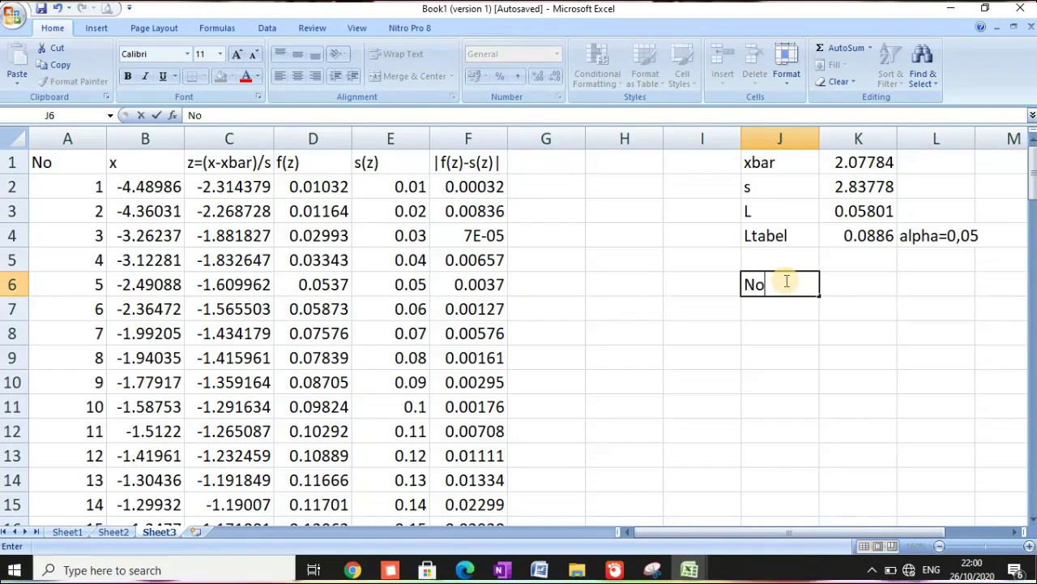
type("rmal")
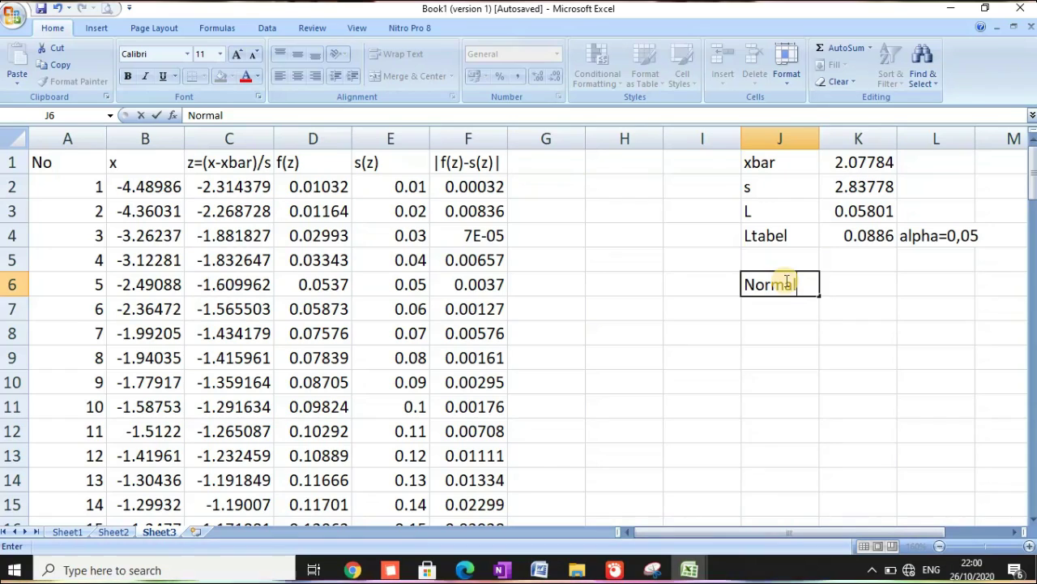
key("Return")
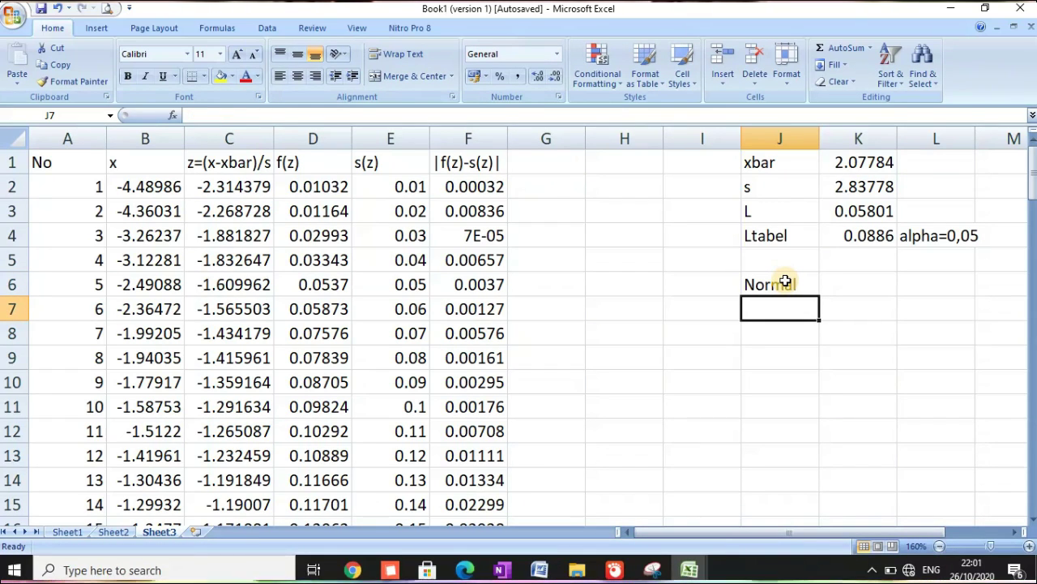